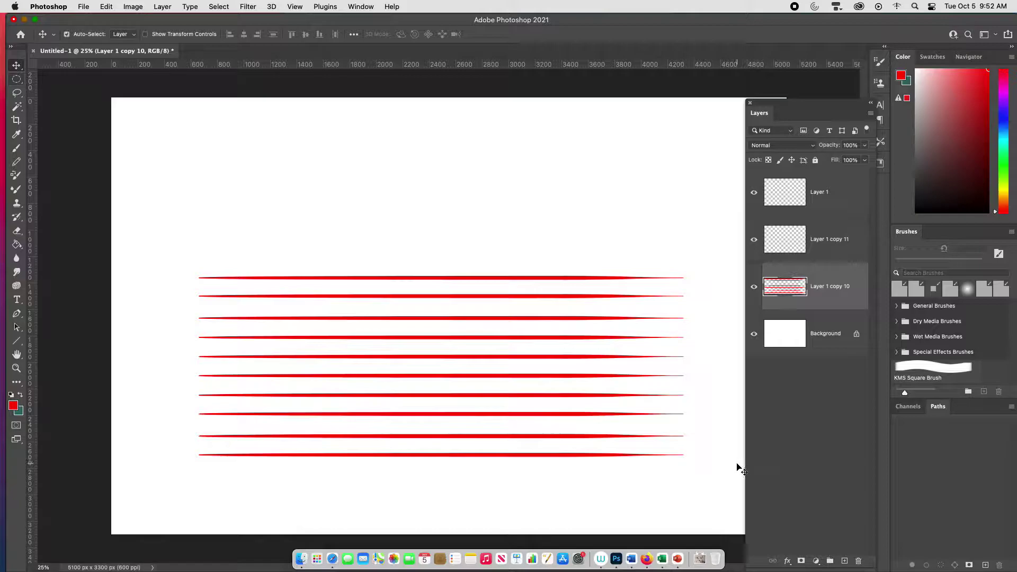
Move the stack of red horizontal lines up and apply a Fish warp with a bend of 34.5%
key(super+equal)
drag(554, 451, 551, 425)
key(super+t)
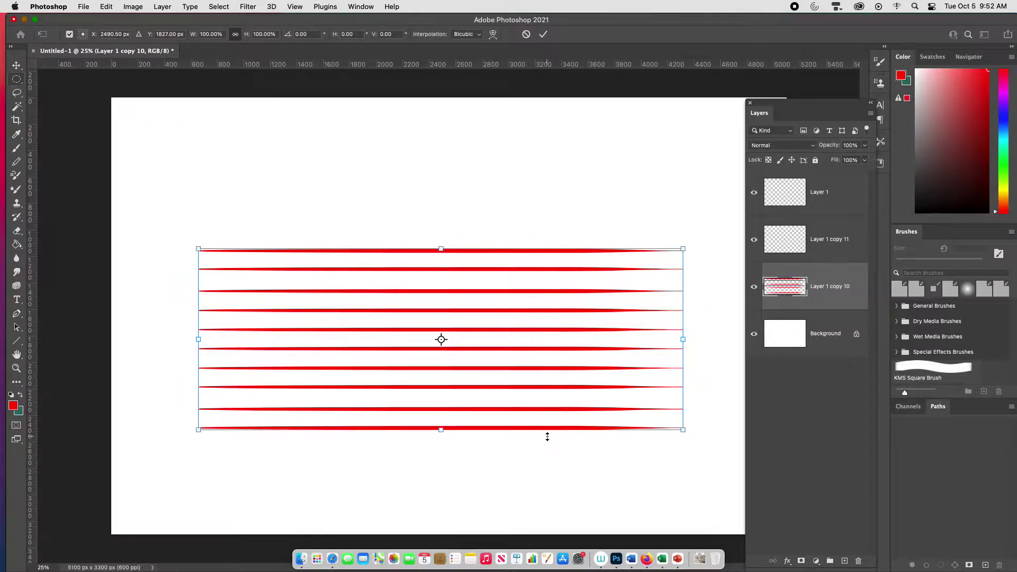
right_click(382, 318)
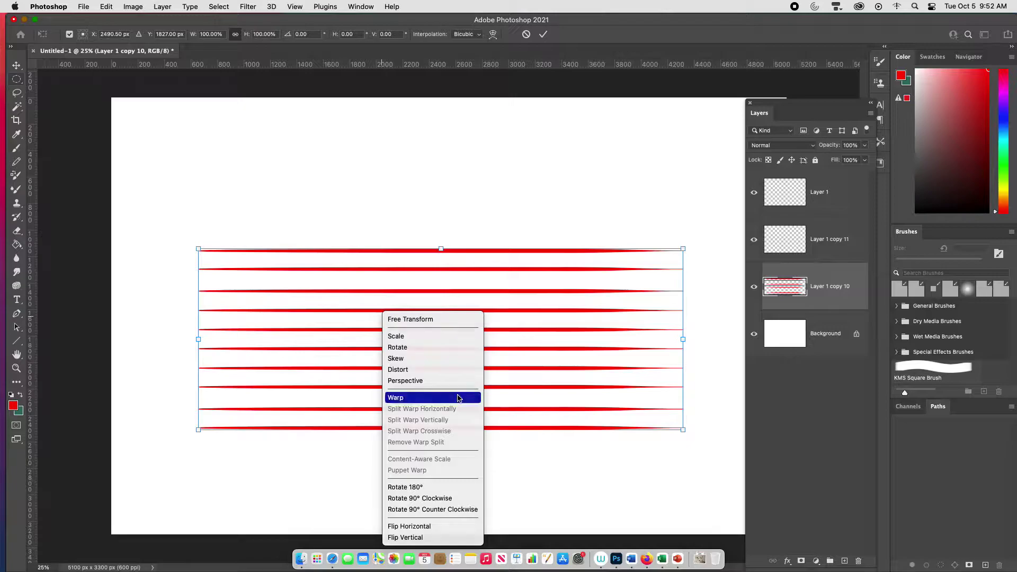
click(459, 398)
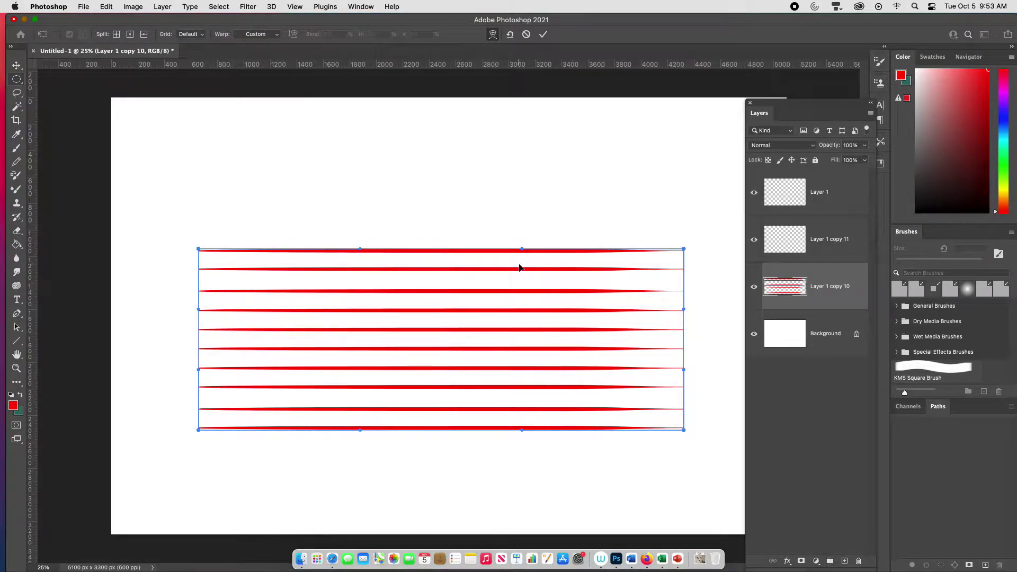
click(246, 36)
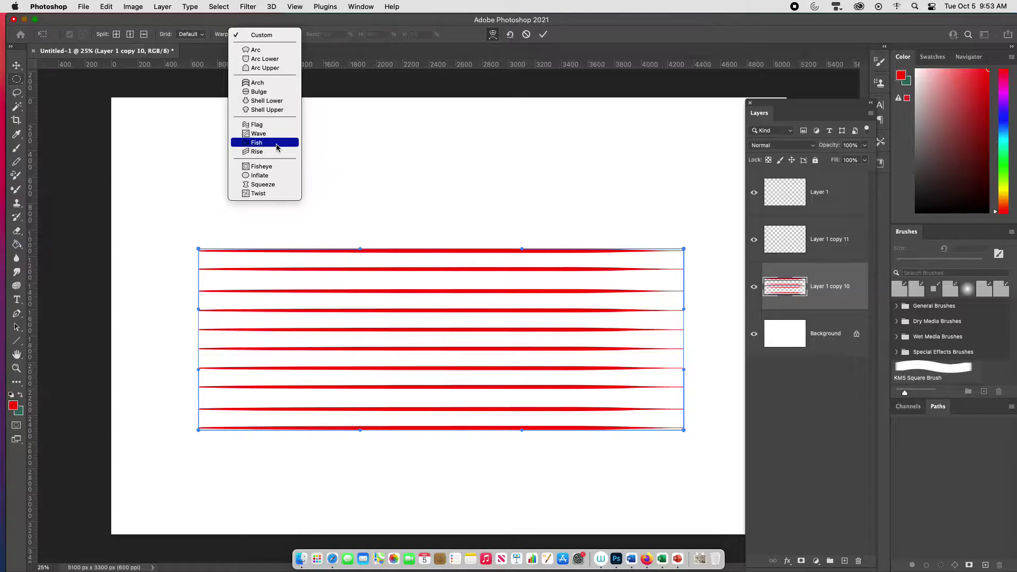
click(256, 143)
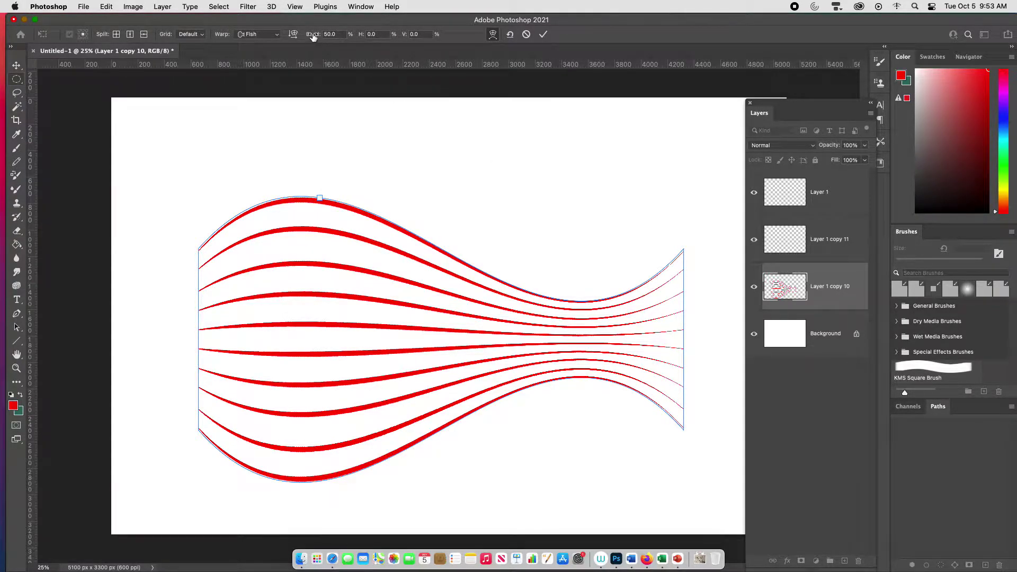
drag(313, 37, 230, 56)
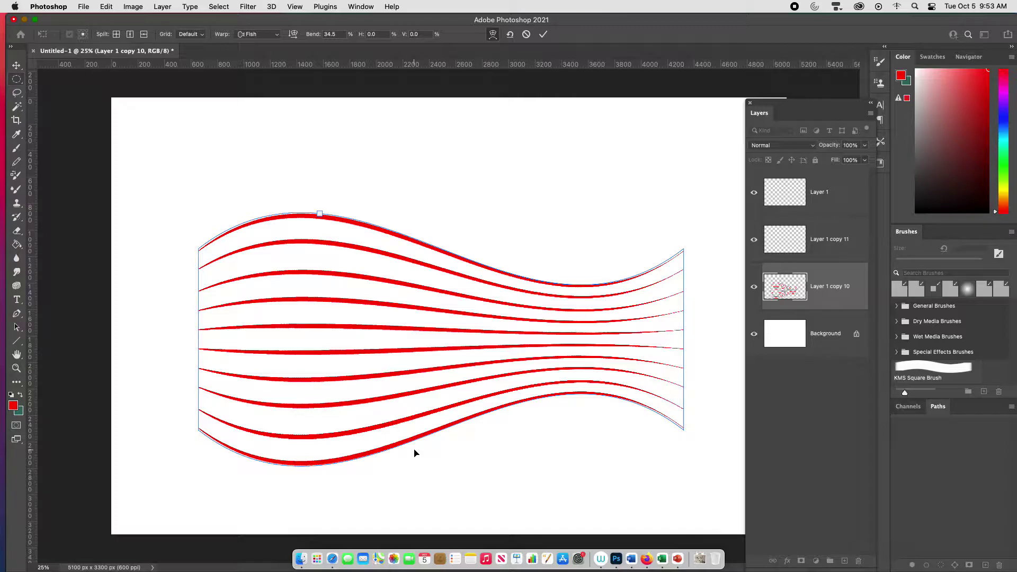
key(Return)
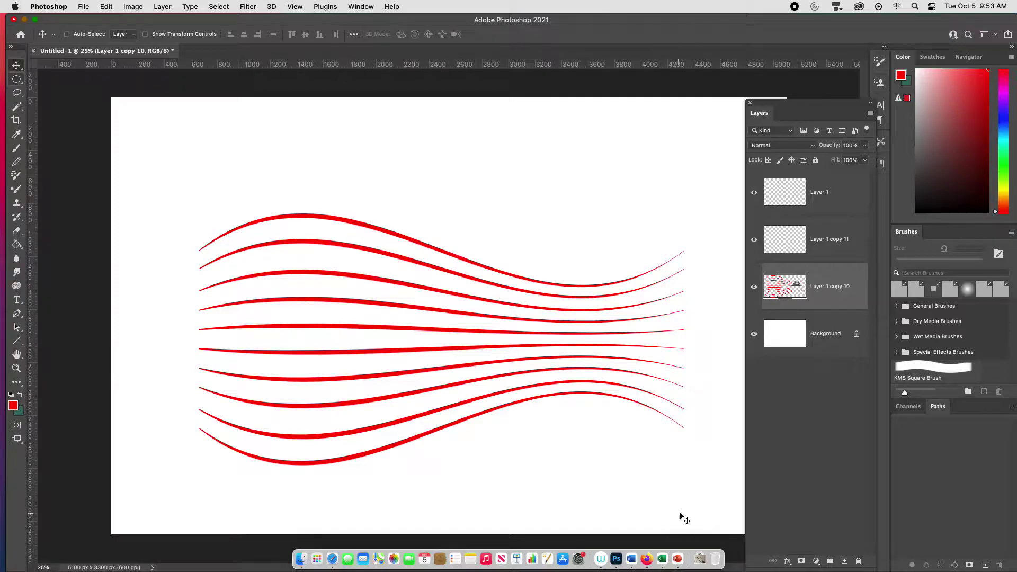
Lasso the uppermost and lowermost warped curves, copy them onto a new layer, and check the copy with the original layer hidden
key(l)
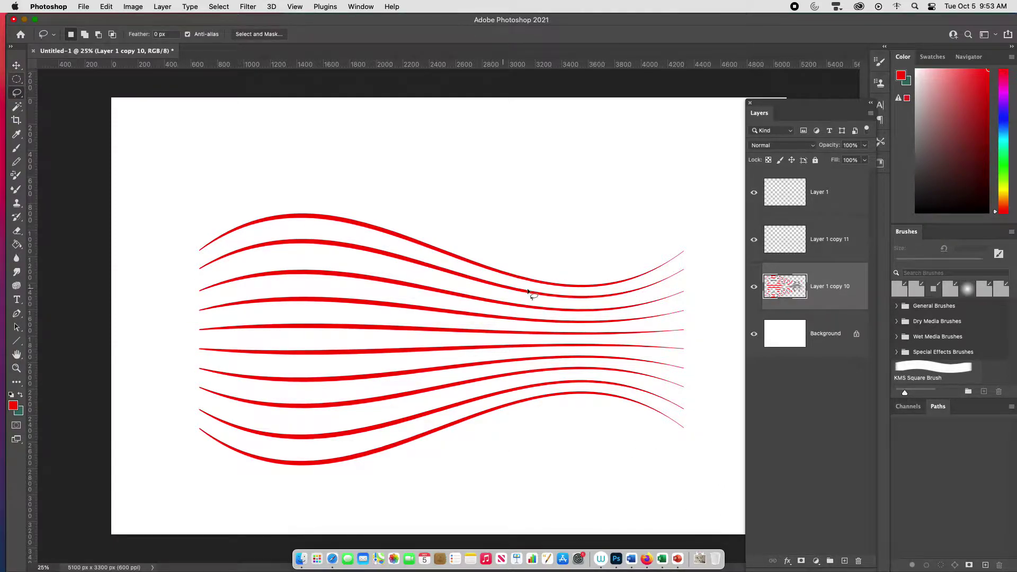
mouse_move(683, 261)
mouse_down()
mouse_move(590, 292)
mouse_move(526, 287)
mouse_move(466, 269)
mouse_up()
mouse_move(317, 233)
mouse_down()
mouse_move(218, 252)
mouse_move(180, 246)
mouse_move(257, 187)
mouse_move(418, 152)
mouse_move(544, 178)
mouse_move(684, 163)
mouse_move(720, 215)
mouse_move(684, 263)
mouse_up()
key(shift)
mouse_move(192, 417)
mouse_down()
mouse_move(274, 455)
mouse_move(339, 449)
mouse_up()
mouse_move(479, 409)
mouse_down()
mouse_move(578, 389)
mouse_move(634, 396)
mouse_move(665, 413)
mouse_move(646, 481)
mouse_move(182, 462)
mouse_move(214, 433)
mouse_up()
key(super+j)
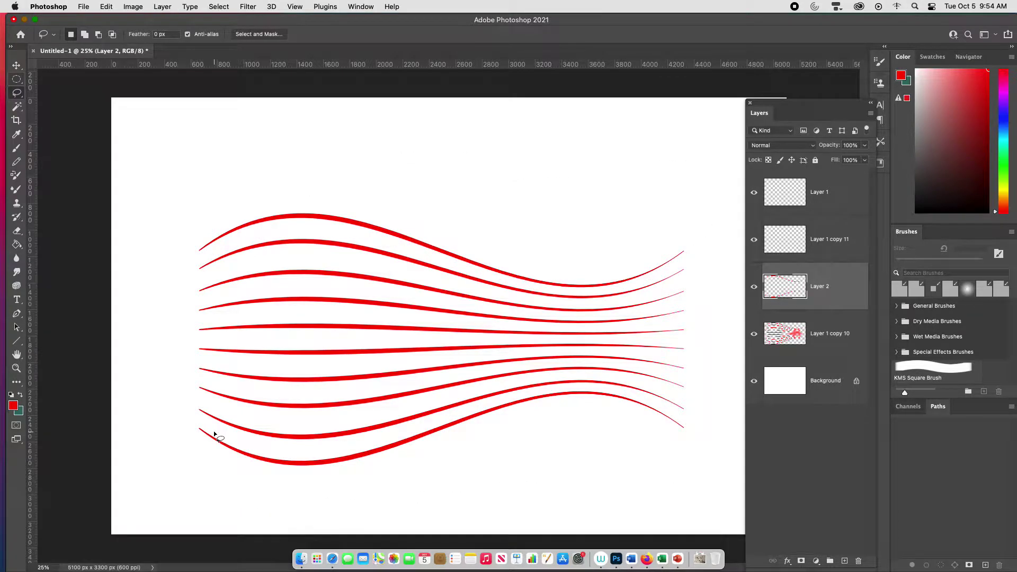
click(754, 335)
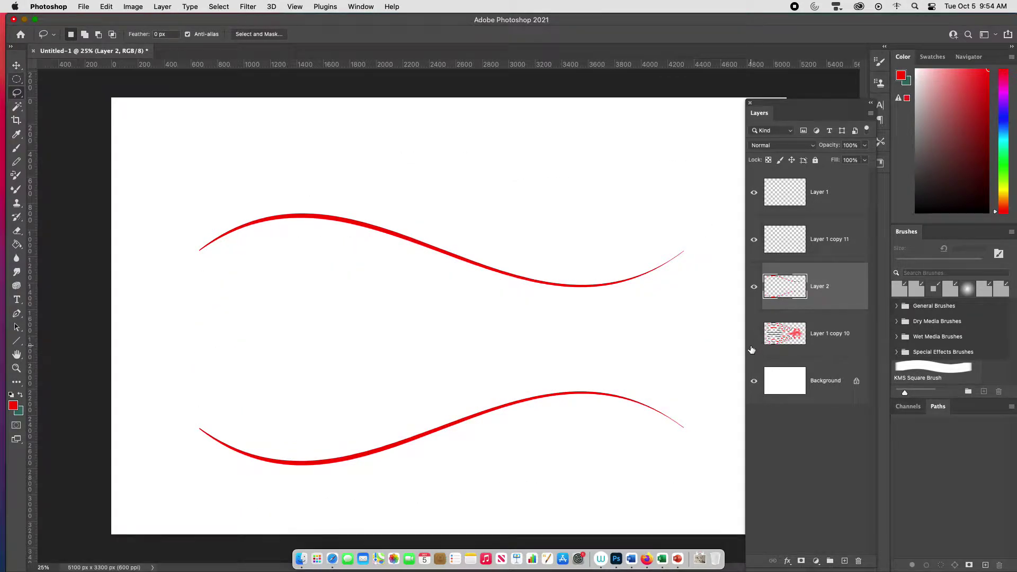
click(751, 348)
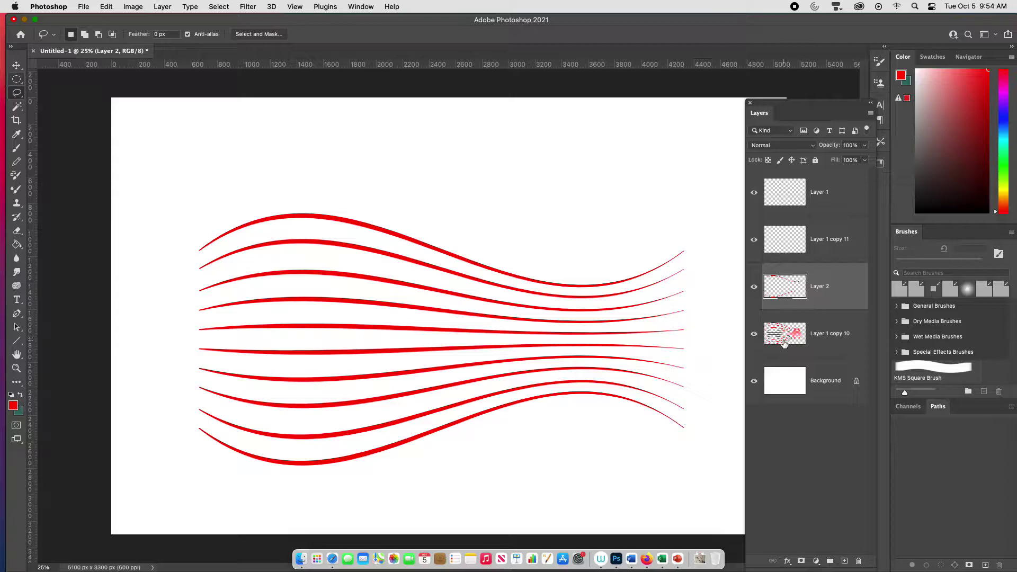
Show the grid, add a layer above Layer 1 copy 10, and brush a vertical red line near the curves' wide end
click(812, 334)
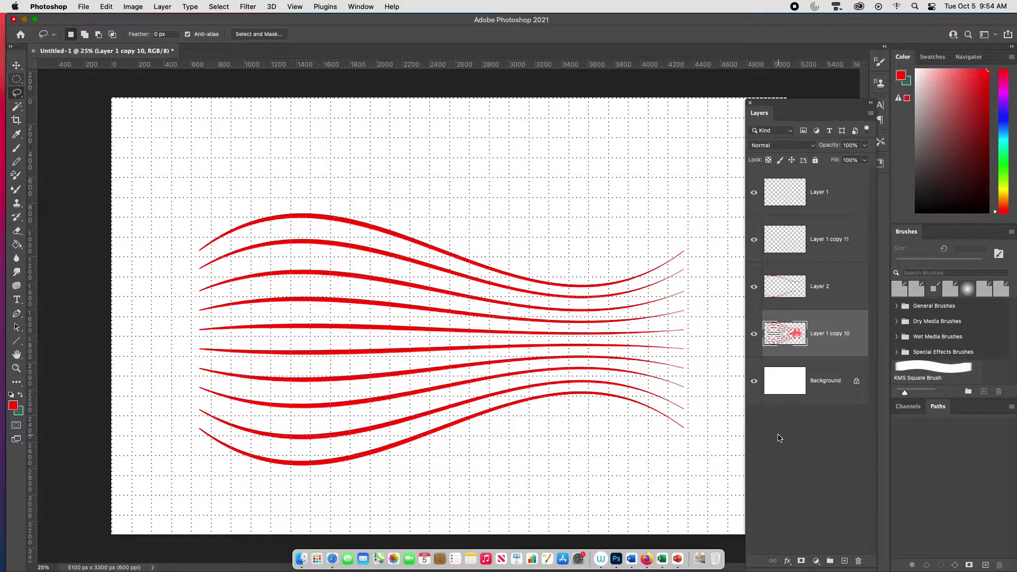
key(super+alt+shift+n)
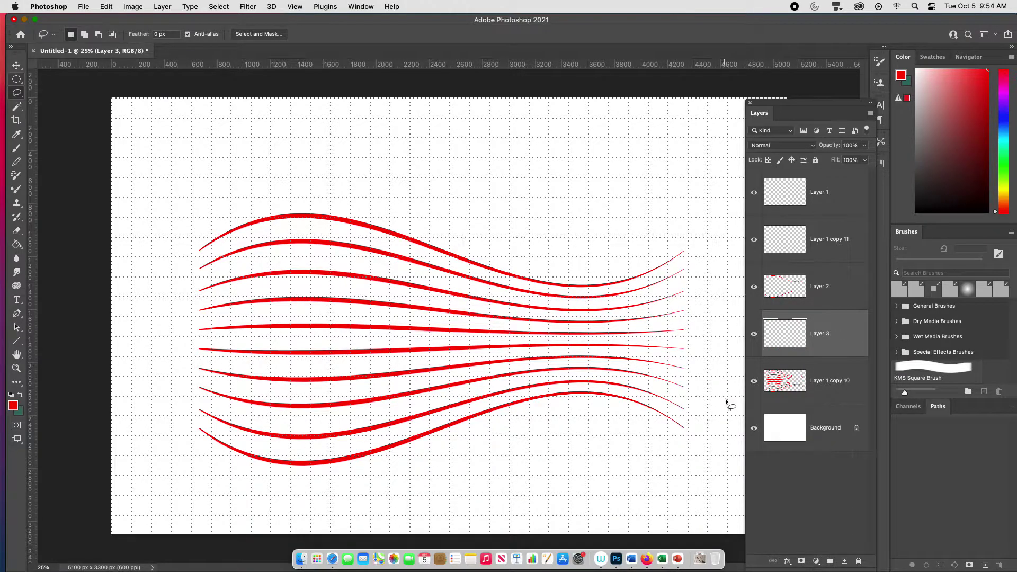
key(b)
mouse_move(211, 245)
mouse_down()
mouse_move(212, 440)
mouse_move(307, 418)
mouse_move(322, 429)
mouse_move(427, 436)
mouse_up()
Duplicate the vertical line at even grid spacing into a set of eight lines and merge the copies into one layer
key(super+j)
key(v)
key(super+j)
key(super+j)
shift+click(813, 475)
key(super+e)
key(super+j)
shift+click(779, 411)
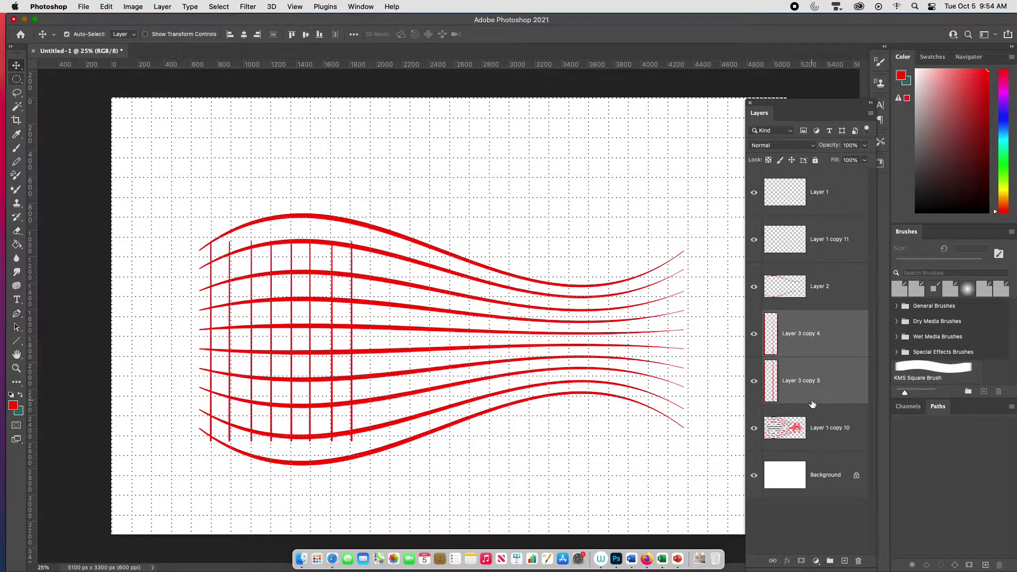
key(super+e)
Duplicate the set of vertical lines across the rest of the canvas and merge the sets into one layer
key(super+j)
mouse_move(401, 401)
mouse_down()
mouse_move(476, 438)
mouse_move(413, 402)
mouse_move(548, 403)
mouse_move(472, 412)
mouse_move(709, 412)
mouse_move(654, 404)
mouse_move(592, 411)
mouse_up()
shift+click(813, 398)
key(super+e)
key(super+j)
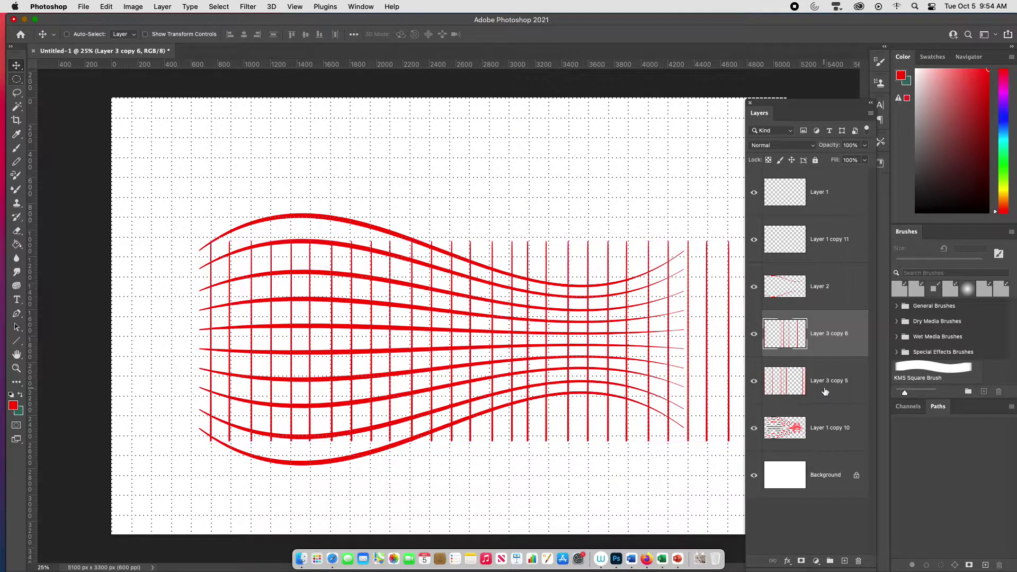
key(super+e)
Scale up the vertical lines so they span the full height of the warped curves
key(super+t)
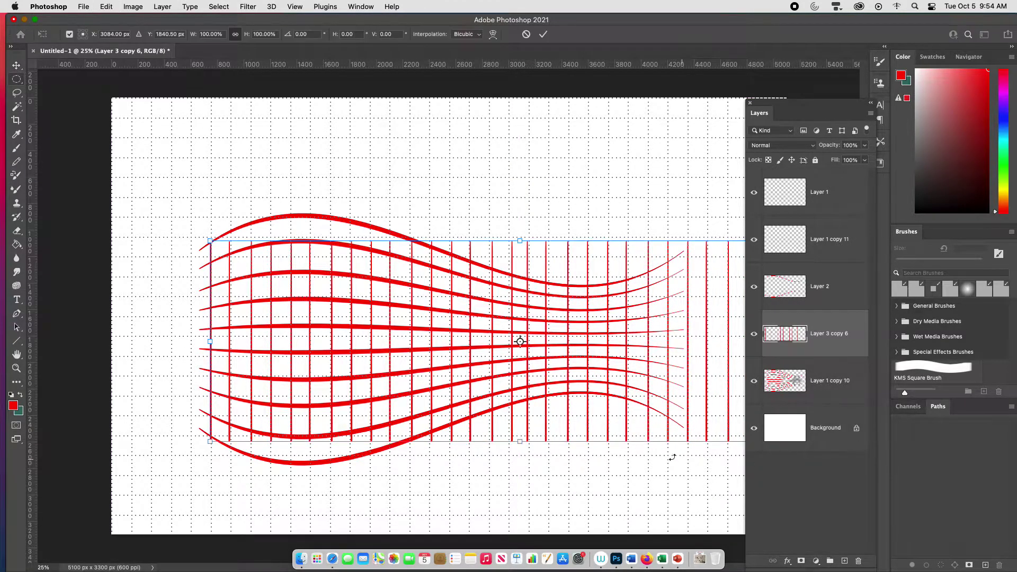
drag(206, 238, 131, 214)
key(Return)
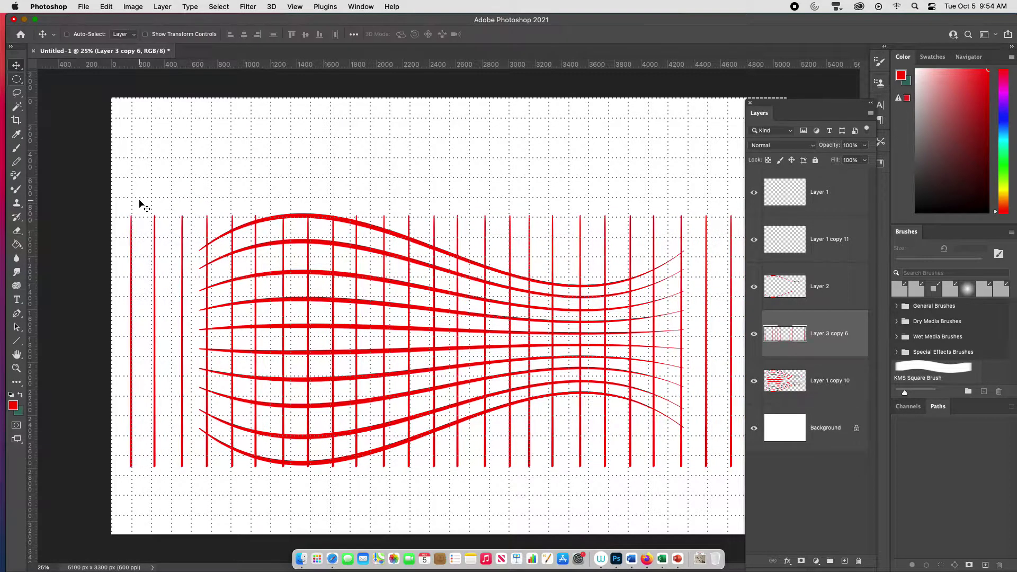
Merge the vertical lines with the warped curves in Layer 1 copy 10 and set the merged layer's opacity to 30%
shift+click(814, 393)
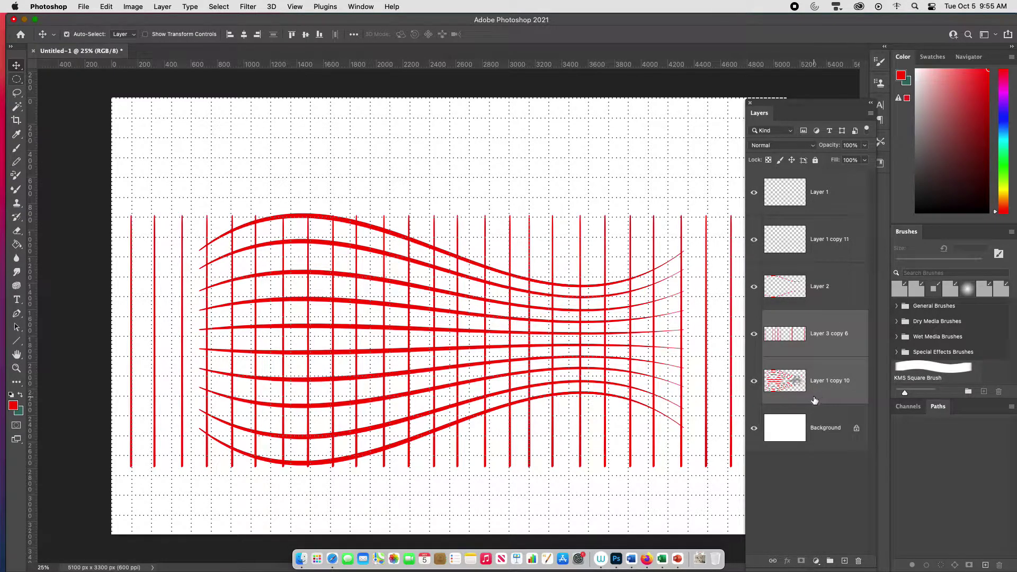
key(super+e)
key(3)
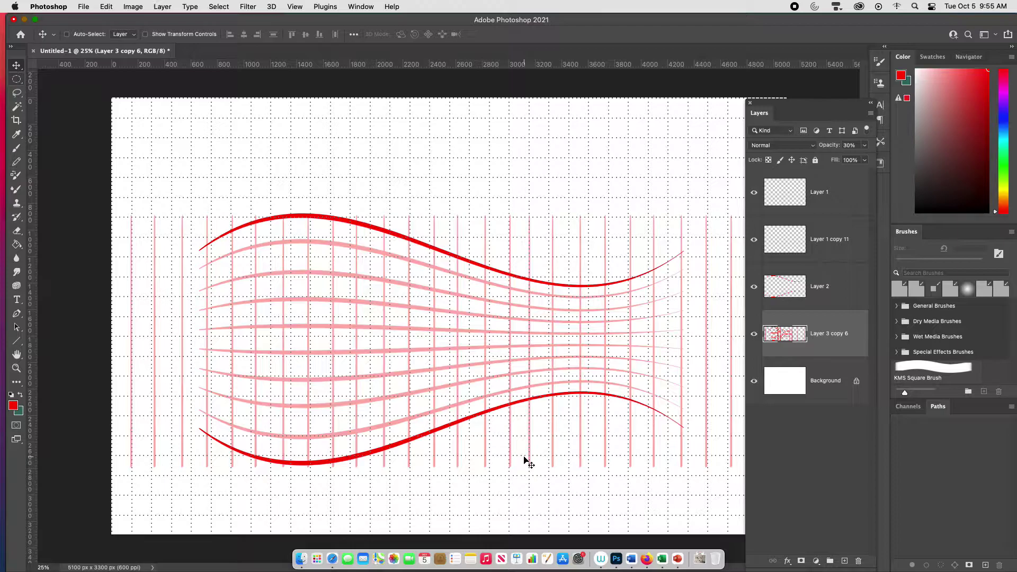
On a new layer, brush a box over the guides at the narrow neck, its base resting on the bold lower curve
key(alt+shift+super+n)
key(super+equal)
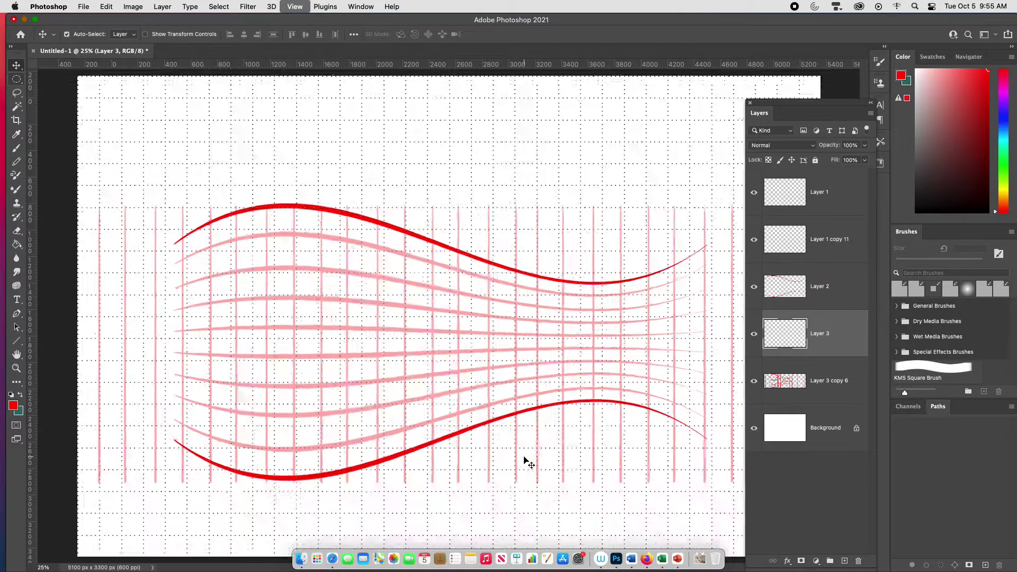
key(b)
drag(586, 309, 585, 422)
mouse_move(587, 307)
mouse_down()
mouse_move(658, 307)
mouse_move(657, 419)
mouse_up()
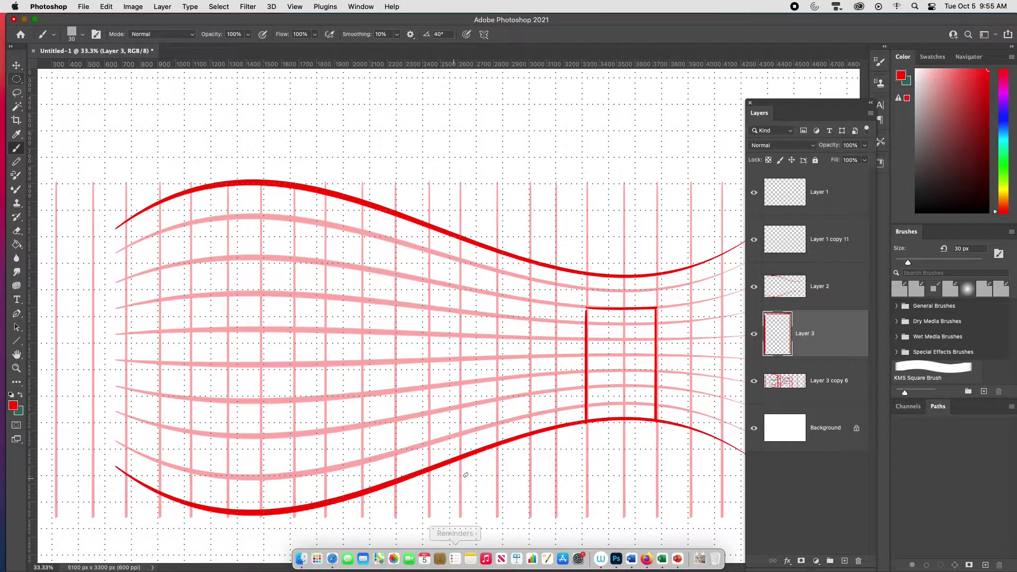
On another new layer, draw a second box beside the neck box, with vertical sides and slanted edges following the curved guides
key(super+alt+shift+n)
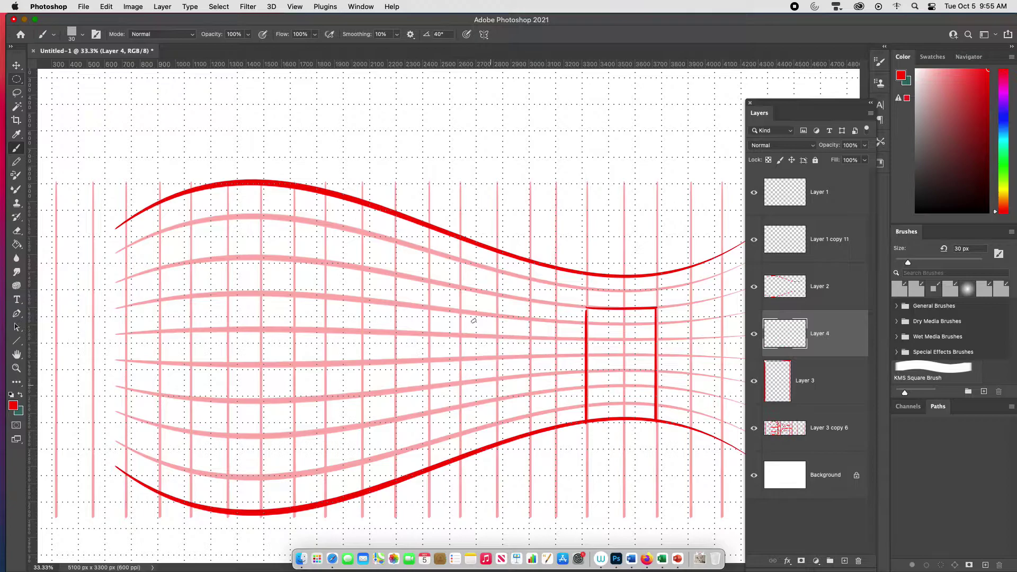
drag(460, 289, 460, 406)
drag(530, 300, 529, 395)
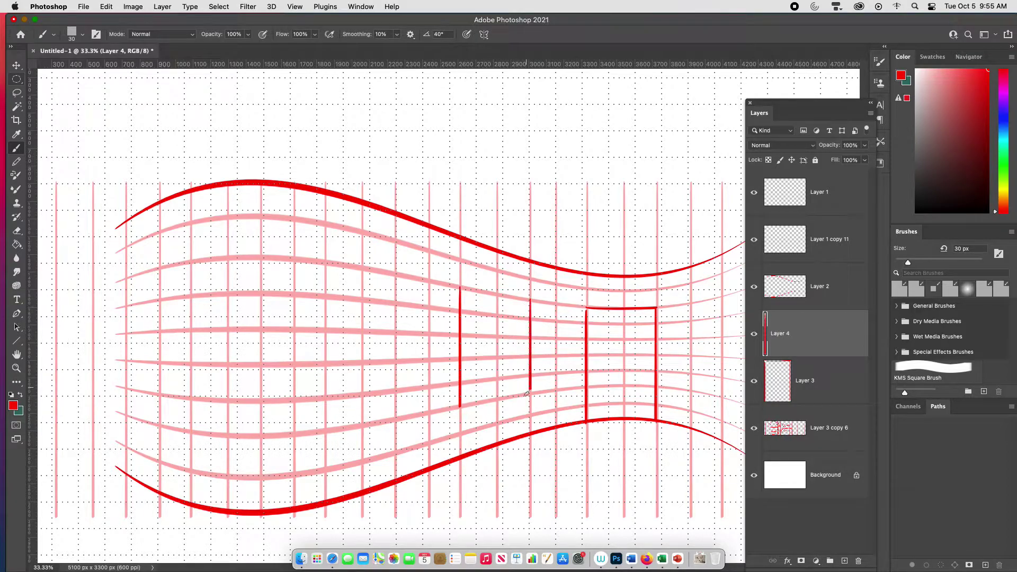
key(super+z)
drag(531, 300, 530, 395)
mouse_move(460, 407)
mouse_down()
mouse_move(529, 395)
mouse_move(509, 317)
mouse_move(521, 257)
mouse_up()
key(r)
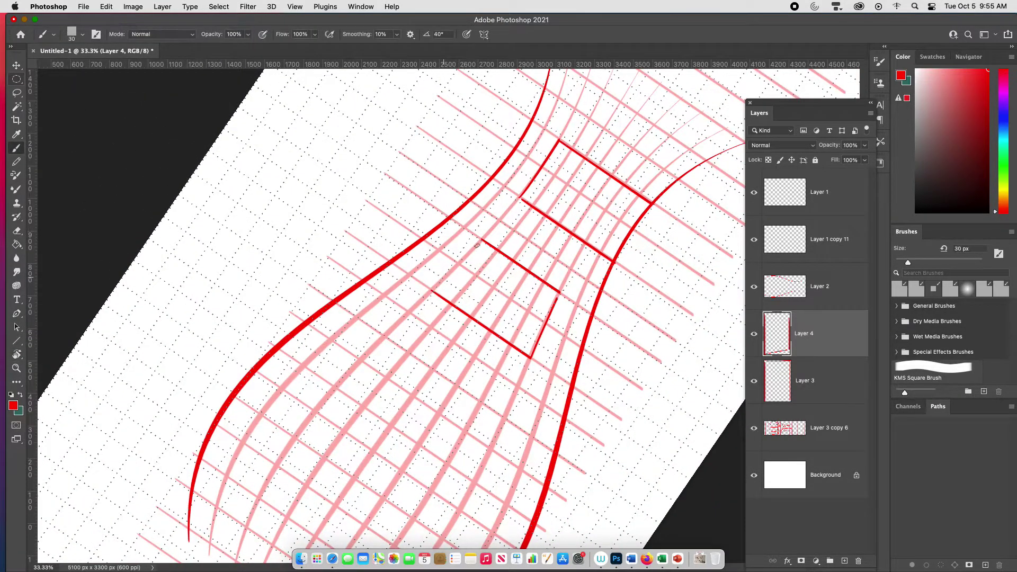
drag(430, 292, 464, 261)
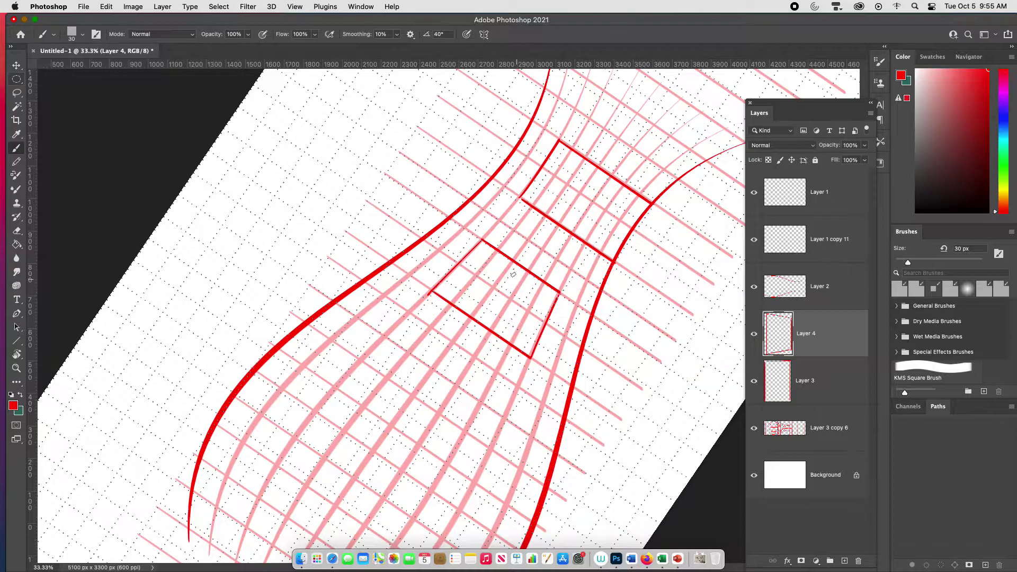
key(Escape)
Draw a thinner inner frame inside the second box and remove the stroke overshooting its upper corner
drag(527, 303, 524, 394)
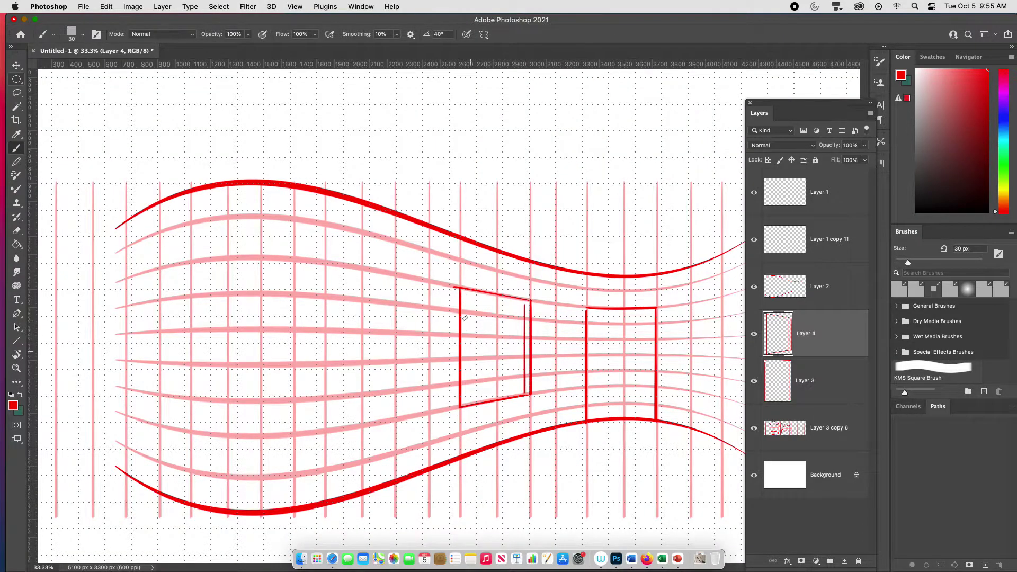
mouse_move(467, 297)
mouse_down()
mouse_move(467, 401)
mouse_move(525, 392)
mouse_up()
key(super+z)
mouse_move(615, 449)
mouse_down()
mouse_move(420, 284)
mouse_move(490, 250)
mouse_move(447, 295)
mouse_up()
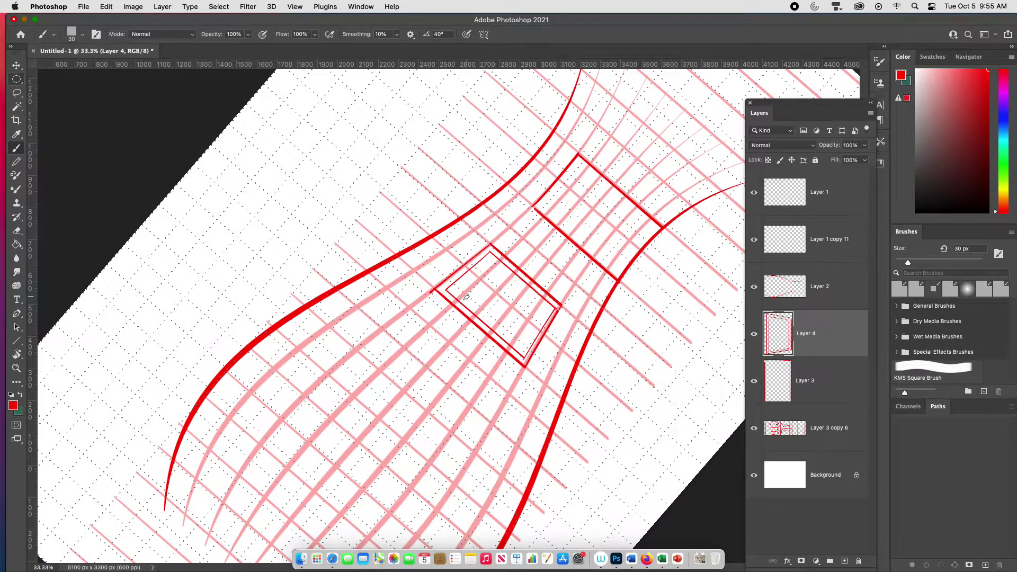
key(Escape)
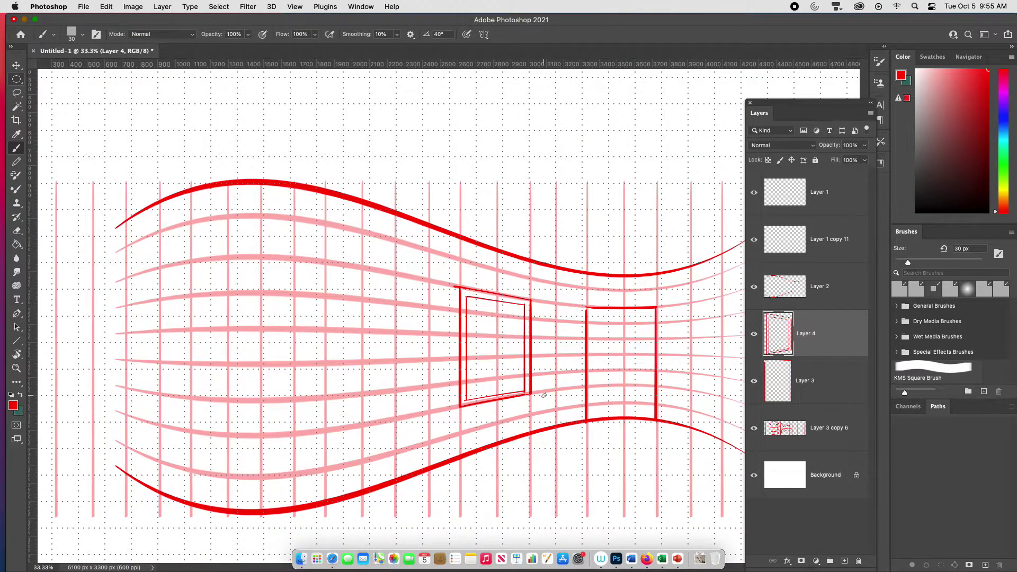
key(l)
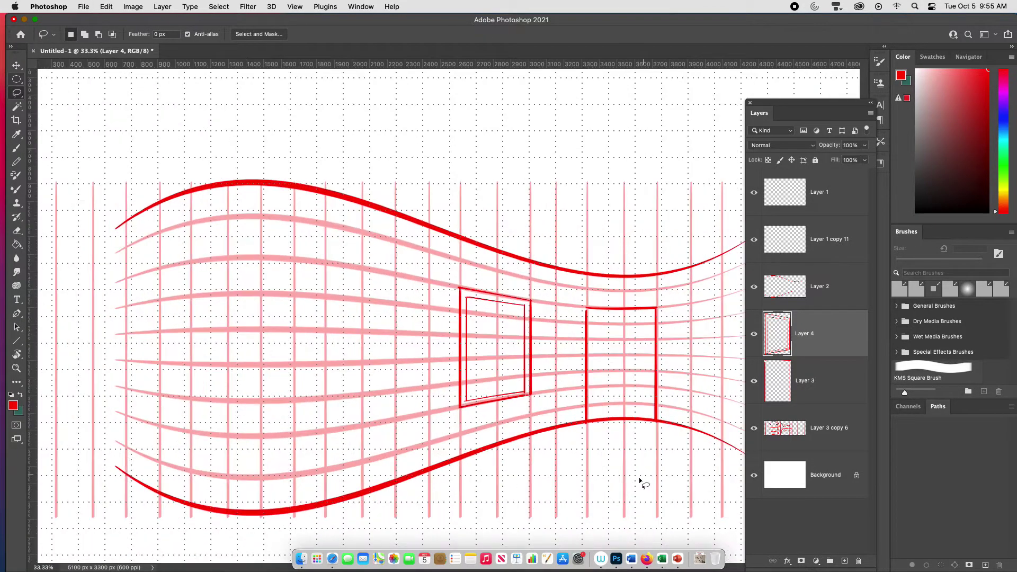
Add a layer above Layer 4 and draw the curved upper edge of a third box in the shape's wide end
drag(632, 458, 558, 424)
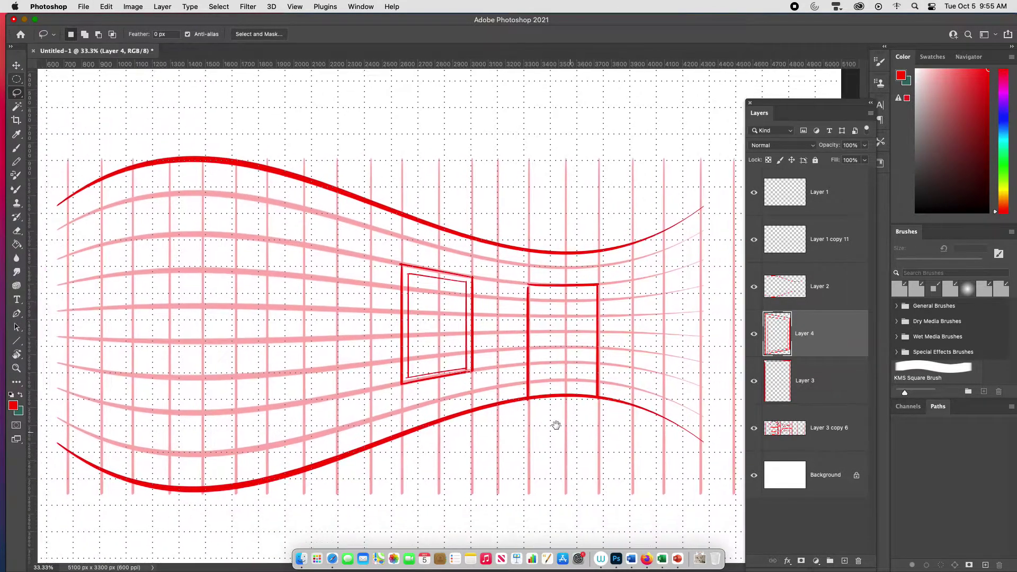
key(super+minus)
key(super+minus)
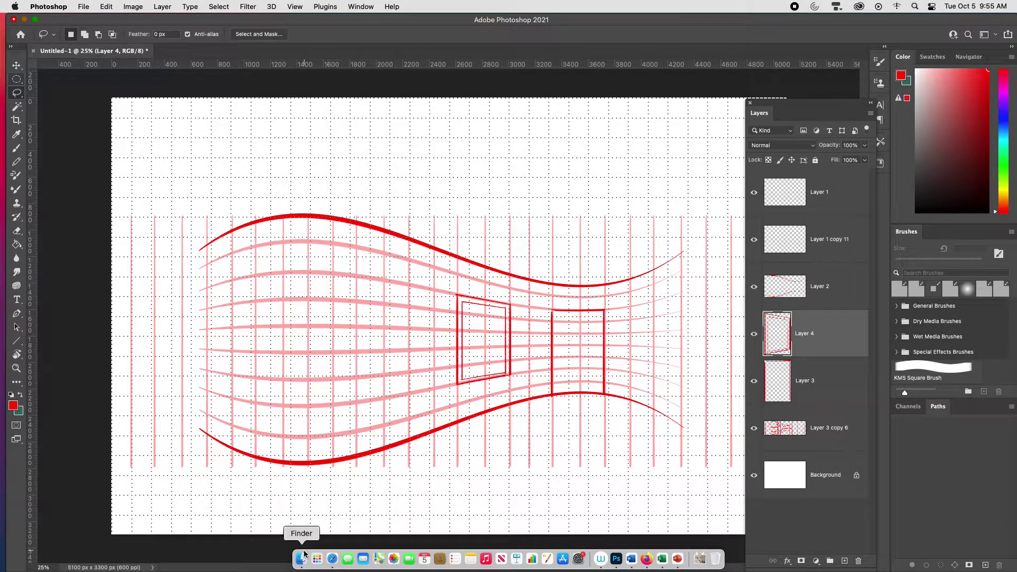
key(b)
key(r)
drag(624, 483, 330, 352)
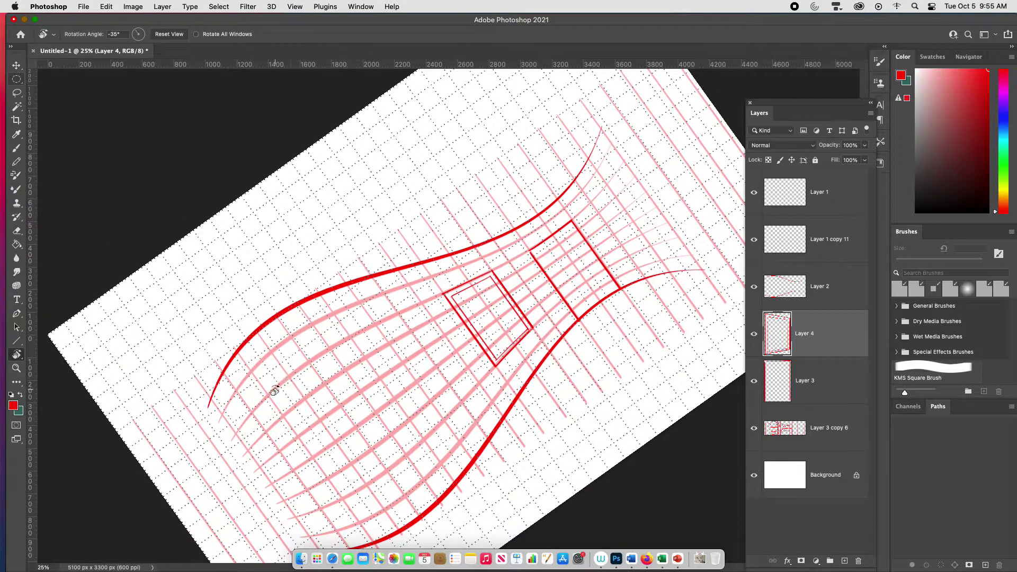
key(super+shift+alt+n)
key(b)
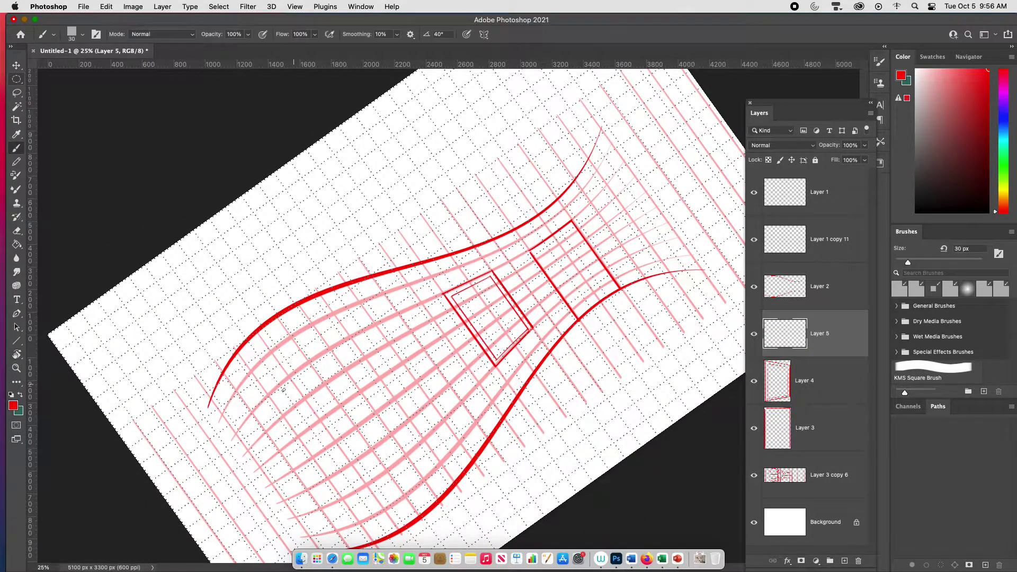
drag(270, 393, 354, 333)
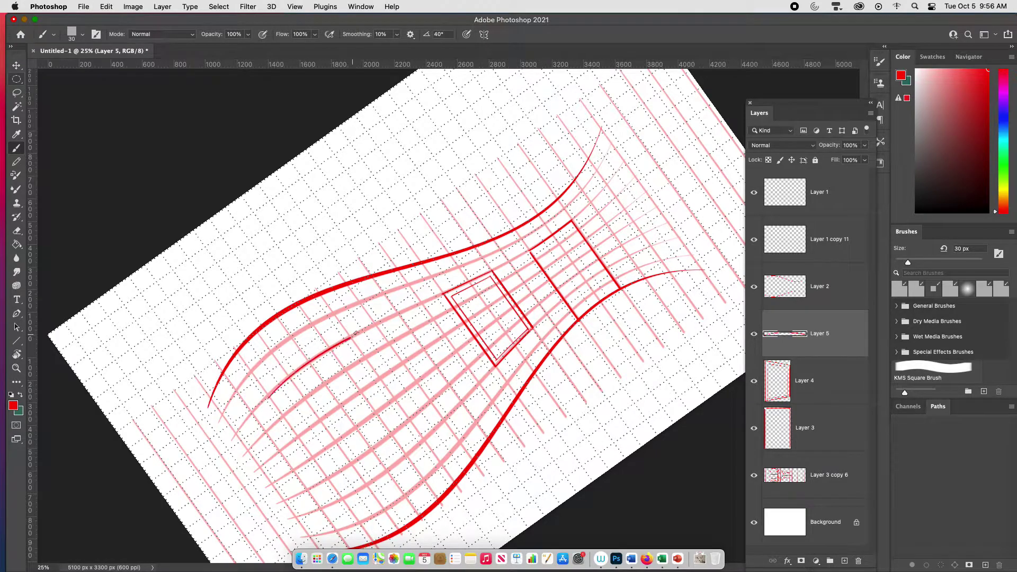
Complete the third box with two vertical sides and a curved lower edge that follows the warped guides
key(Escape)
drag(354, 279, 354, 397)
drag(254, 280, 254, 401)
key(super+z)
key(r)
mouse_move(502, 474)
mouse_down()
mouse_move(631, 277)
mouse_move(402, 522)
mouse_up()
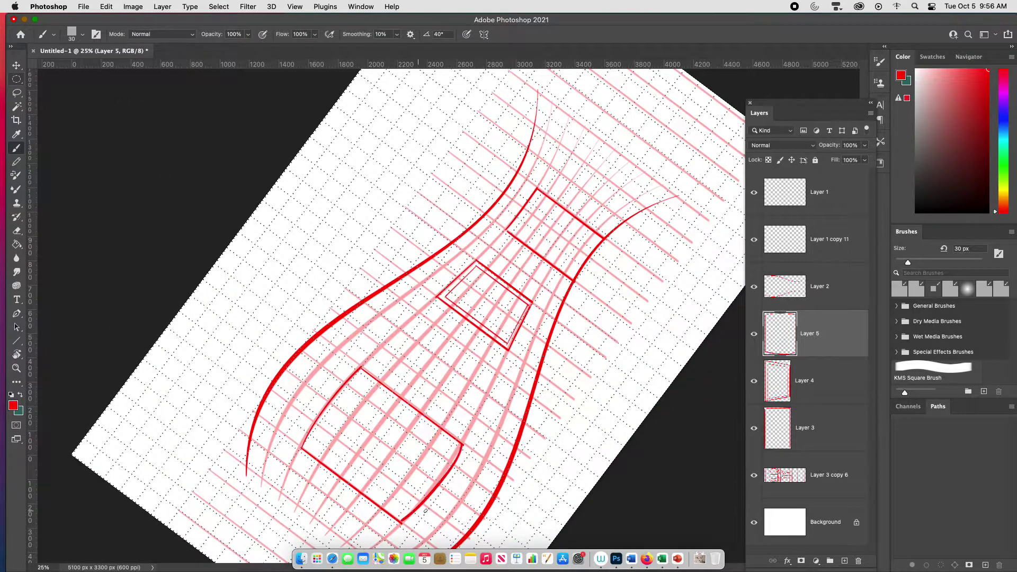
Redraw the third box's curved lower edge and draw two thinner vertical sides just inside the box
key(super+z)
drag(462, 445, 405, 518)
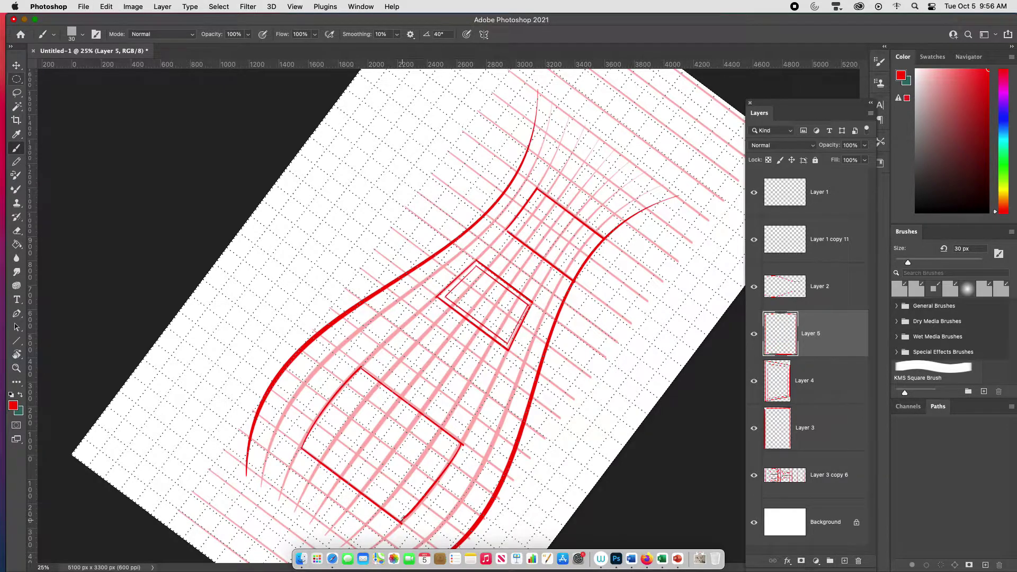
key(r)
key(Escape)
drag(349, 284, 351, 388)
key(super+z)
drag(349, 283, 352, 392)
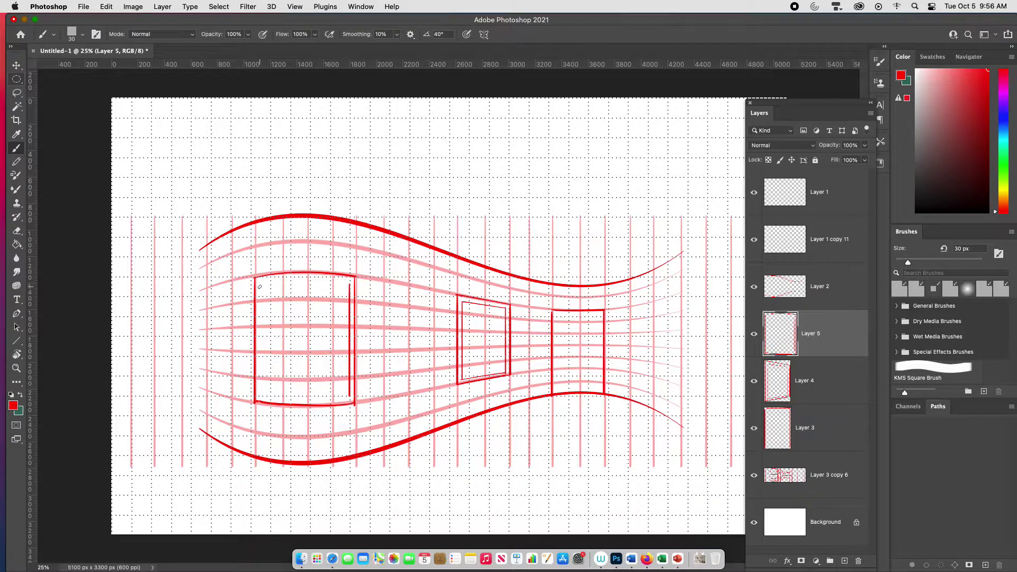
mouse_move(261, 288)
mouse_down()
mouse_move(268, 399)
mouse_move(652, 389)
mouse_move(468, 347)
mouse_up()
Close the third box's inner frame with curved upper and lower edges that follow the warped guides
key(r)
key(b)
drag(304, 444, 370, 370)
drag(416, 482, 392, 510)
key(super+z)
drag(450, 443, 393, 510)
key(super+z)
drag(449, 443, 396, 511)
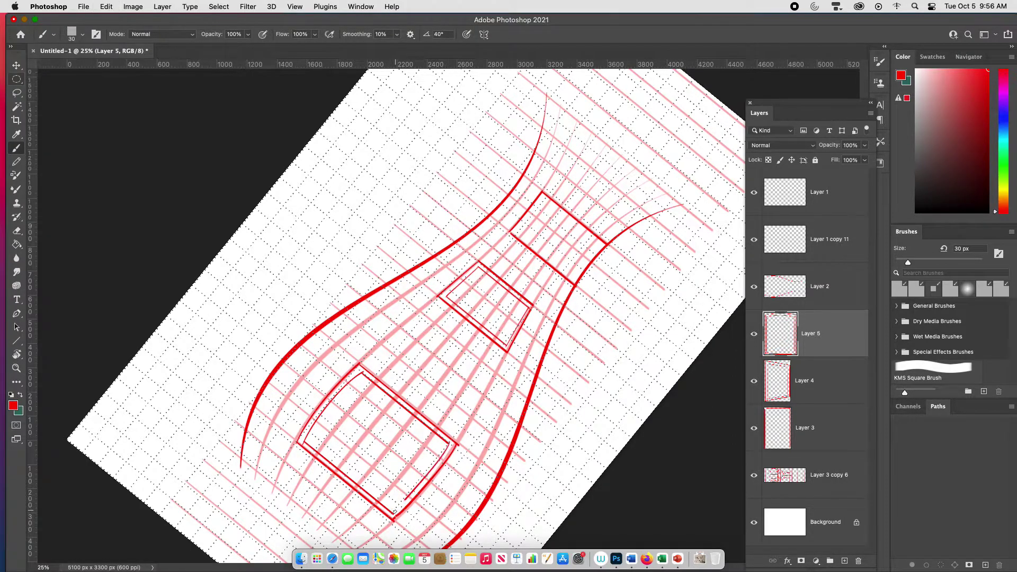
key(Escape)
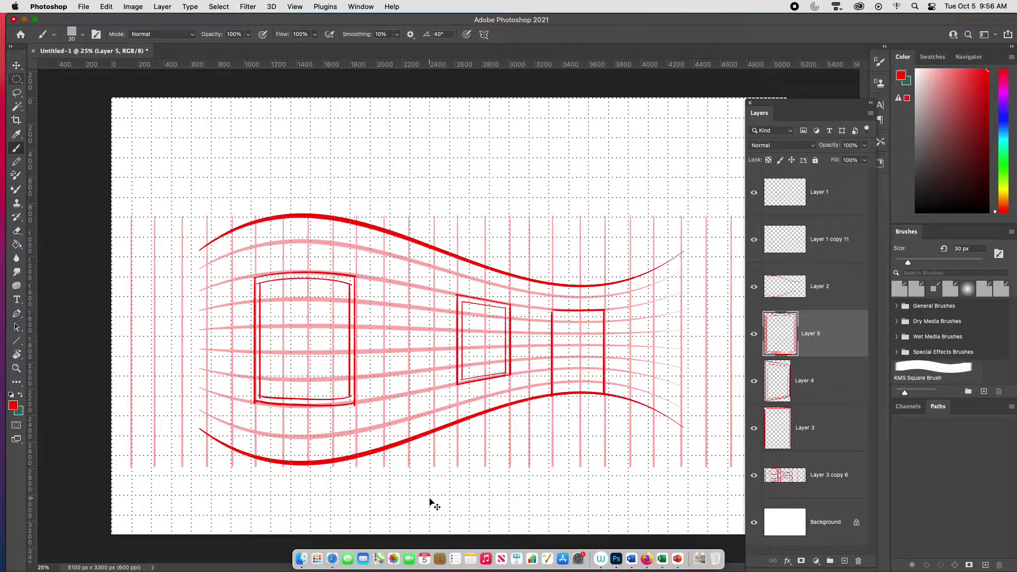
Add a layer above Layer 5 and draw six straight horizontal lines across the lower part of the canvas
key(super+minus)
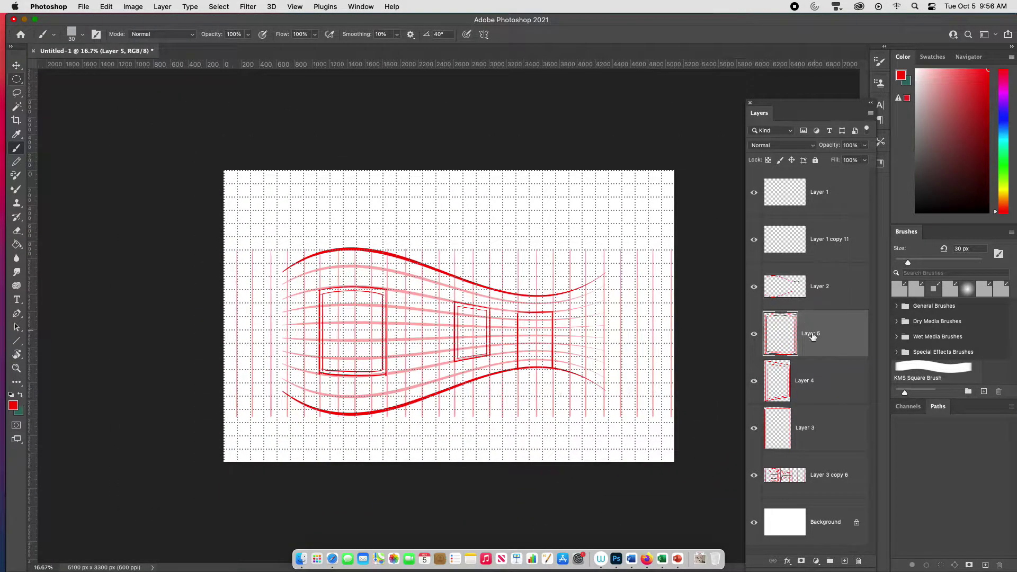
key(super+shift+alt+n)
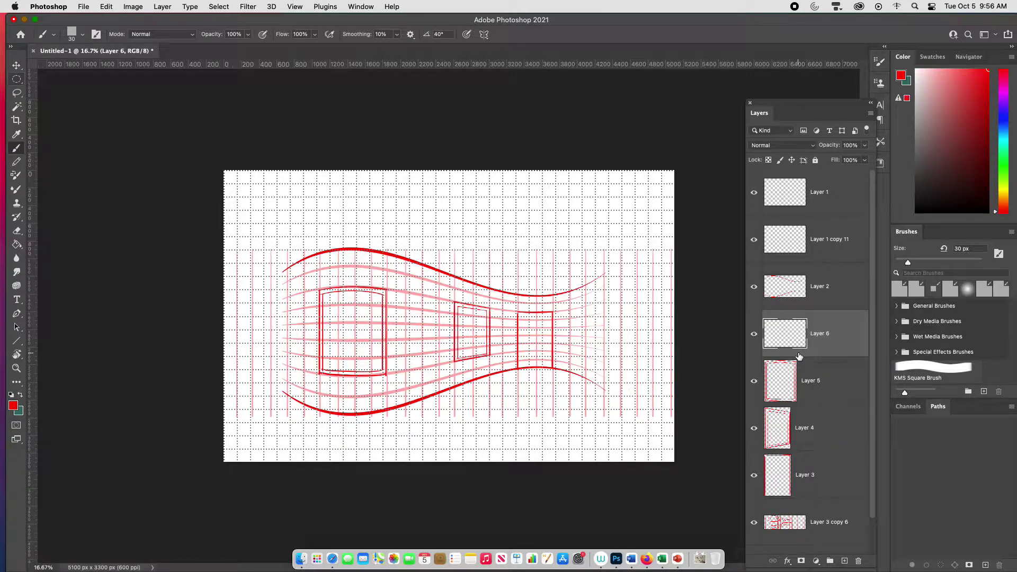
drag(449, 382, 604, 381)
drag(398, 396, 619, 396)
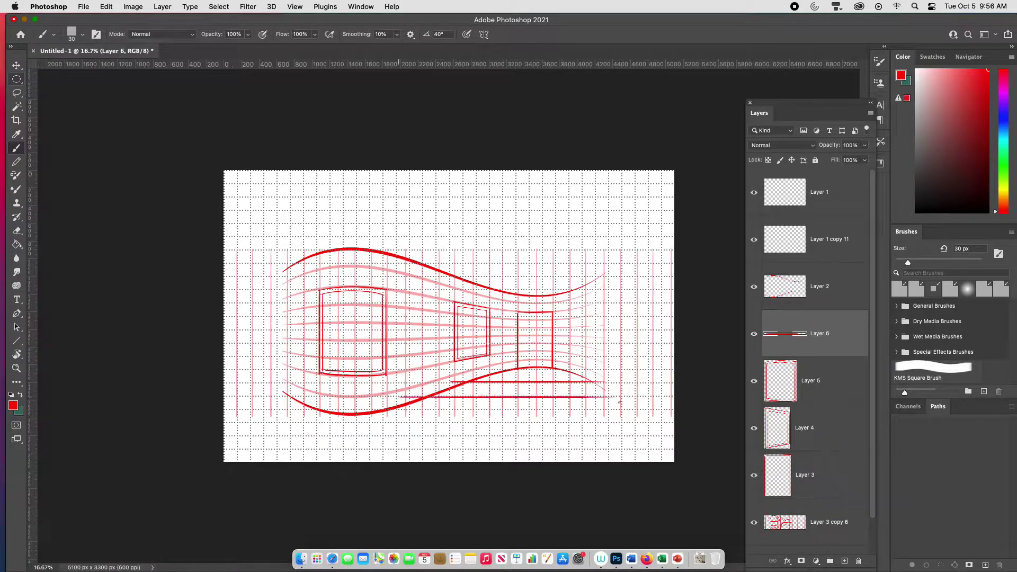
drag(397, 408, 602, 408)
drag(269, 422, 609, 422)
drag(259, 435, 645, 435)
drag(264, 451, 646, 451)
Hide the document grid and briefly switch Layer 6 off to check its horizontal lines
key(super+minus)
key(super+equal)
key(super+apostrophe)
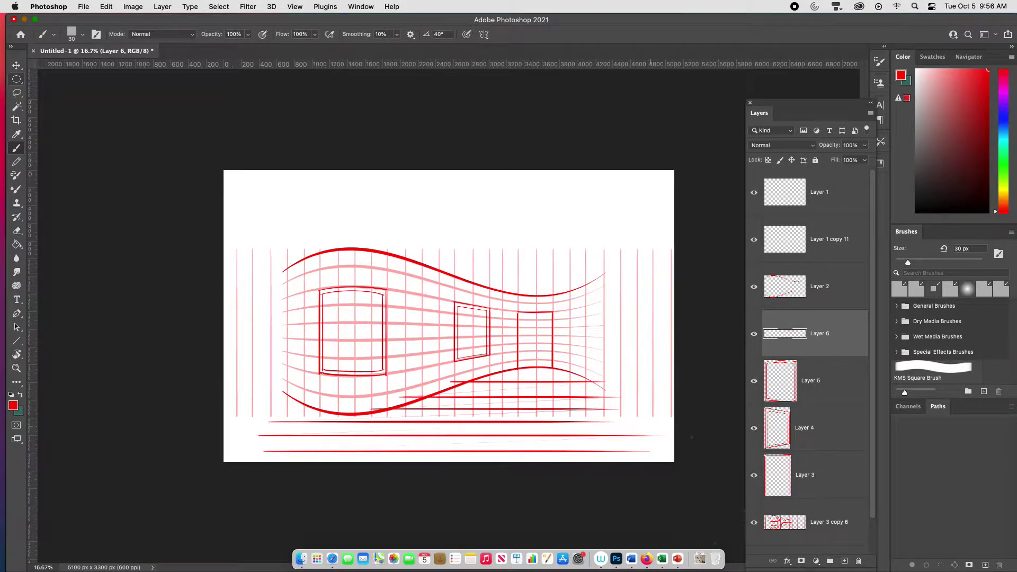
click(754, 334)
click(754, 333)
Duplicate Layer 6, rotate the copy 90° into vertical lines and place it over the canvas's left part
key(super+j)
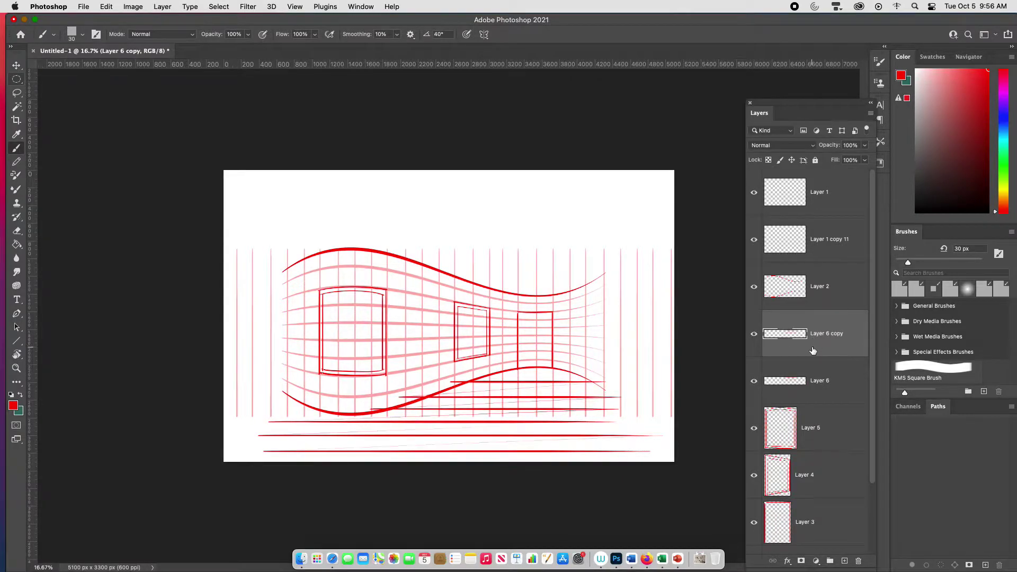
key(super+t)
drag(679, 372, 501, 524)
drag(455, 447, 326, 435)
key(Return)
key(b)
Duplicate the set of vertical lines across the canvas's width and merge the copies into one layer
key(super+j)
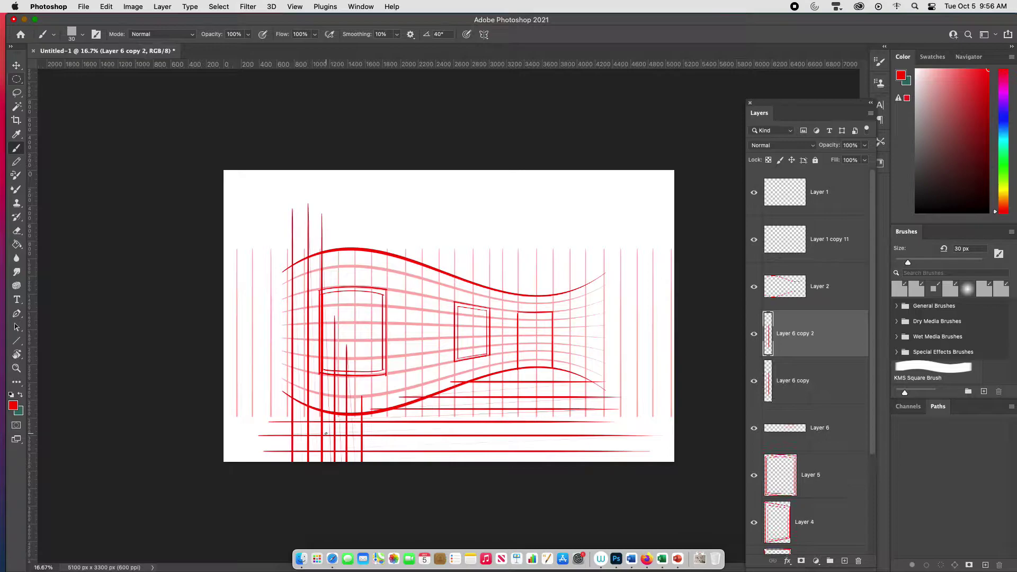
key(v)
drag(363, 453, 587, 430)
key(super+j)
shift+click(817, 383)
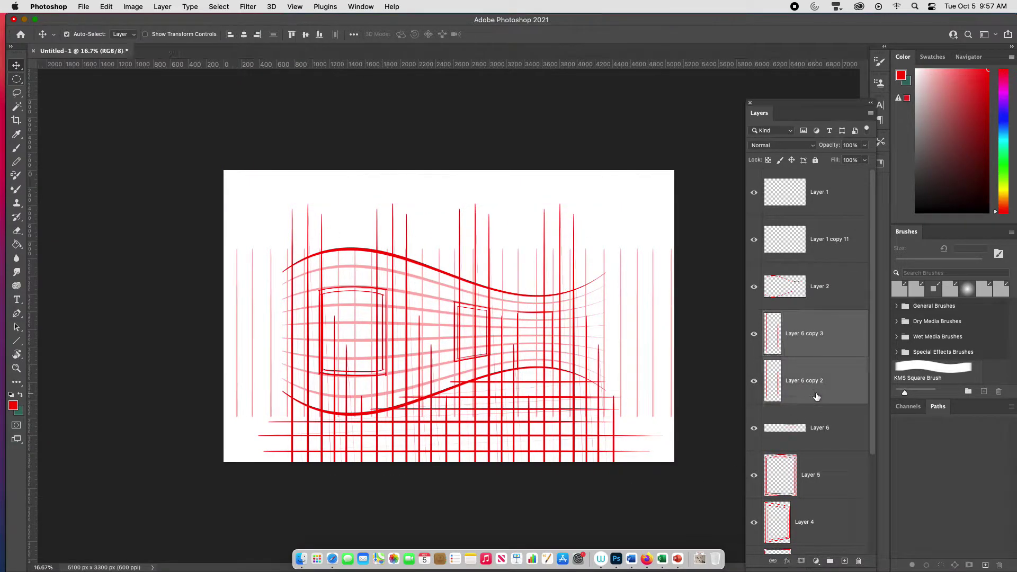
key(super+e)
Delete the upper parts of the vertical lines within an elliptical selection and deselect
key(m)
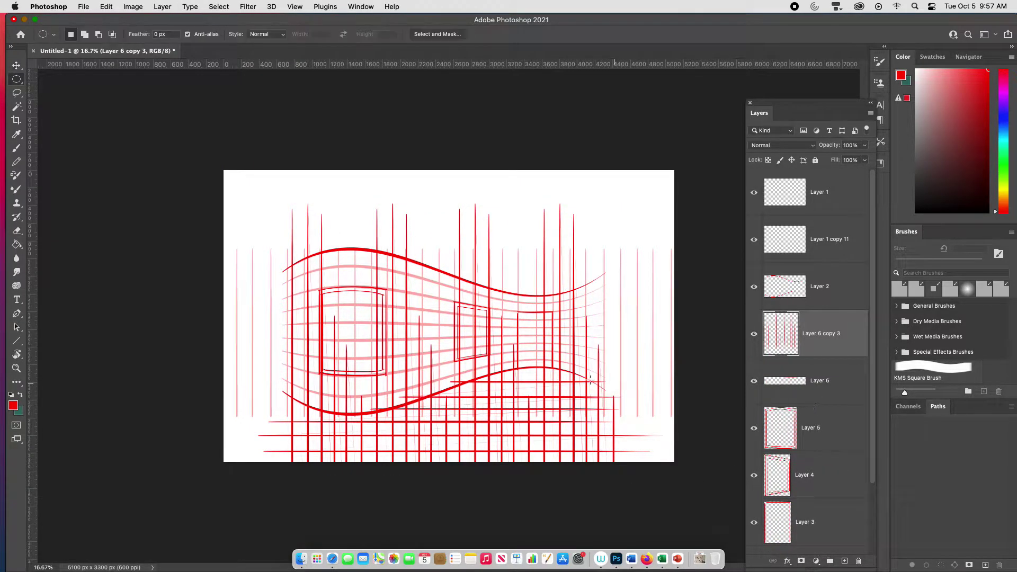
drag(244, 182, 642, 336)
key(Delete)
key(super+d)
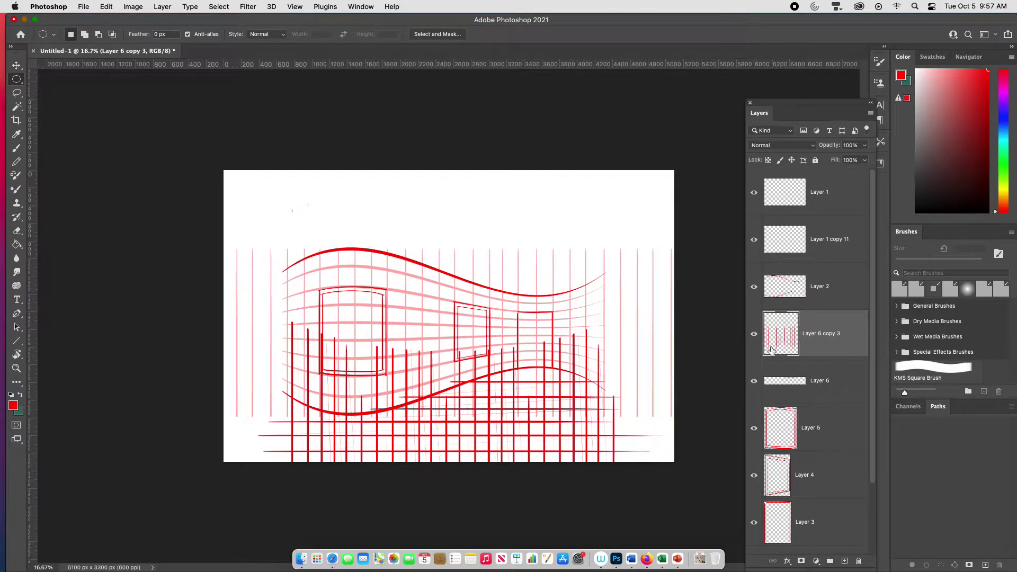
Check the vertical and horizontal line layers by toggling their visibility, and merge them into one grid layer
click(754, 335)
click(754, 334)
click(753, 383)
click(753, 382)
shift+click(811, 389)
key(super+e)
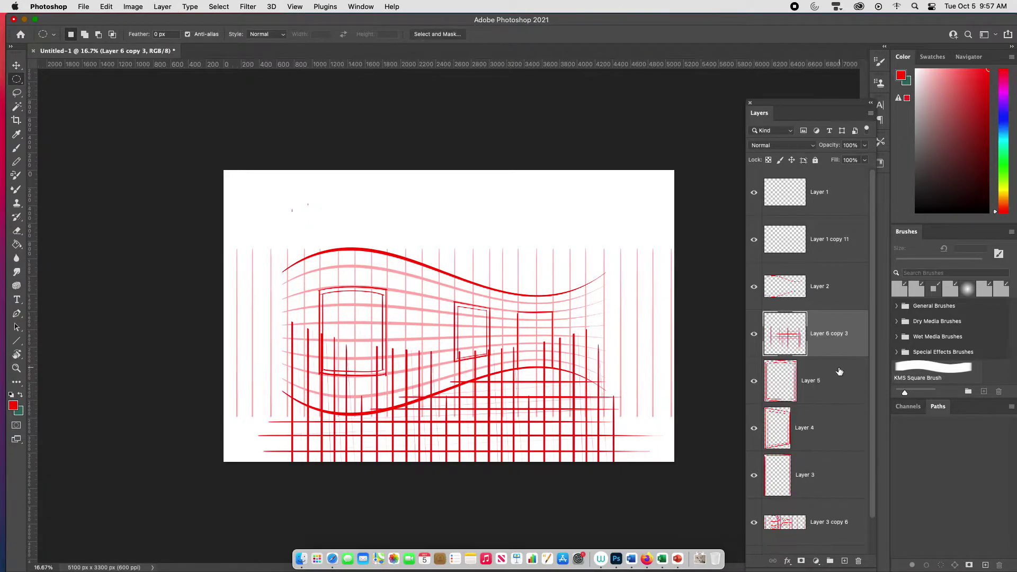
Cut away the uneven upper part of the merged grid with a wide rectangular selection
key(shift+m)
drag(235, 295, 683, 406)
key(super+x)
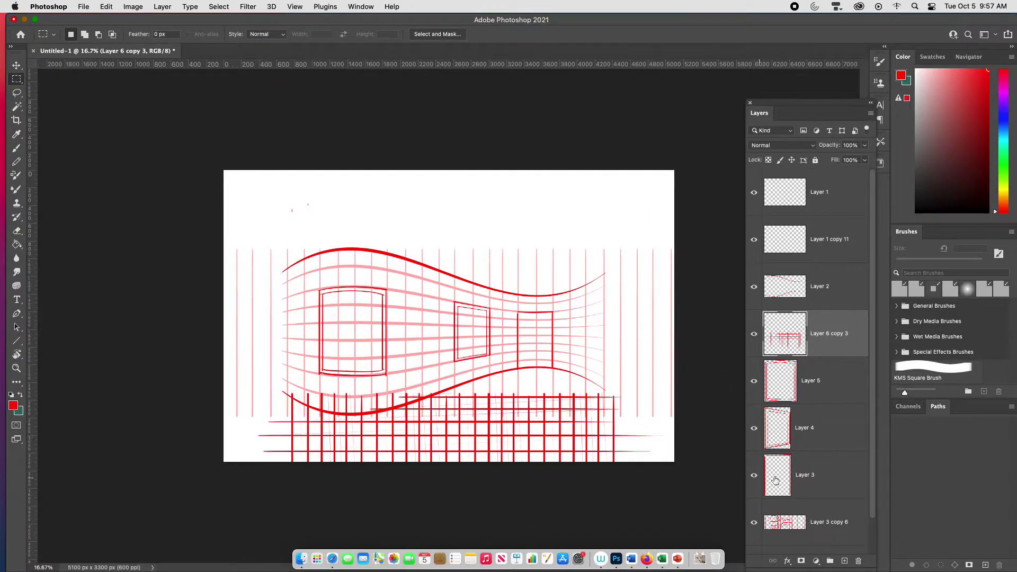
Transform the grid with Perspective, spreading its lower edge far beyond the canvas and shifting it down to form a floor
key(super+t)
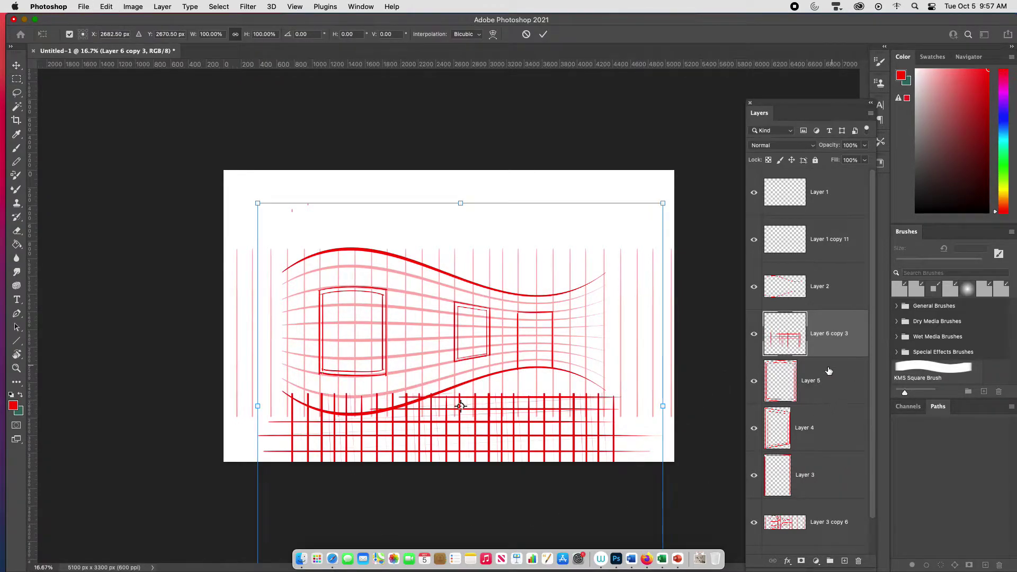
key(super+minus)
right_click(516, 424)
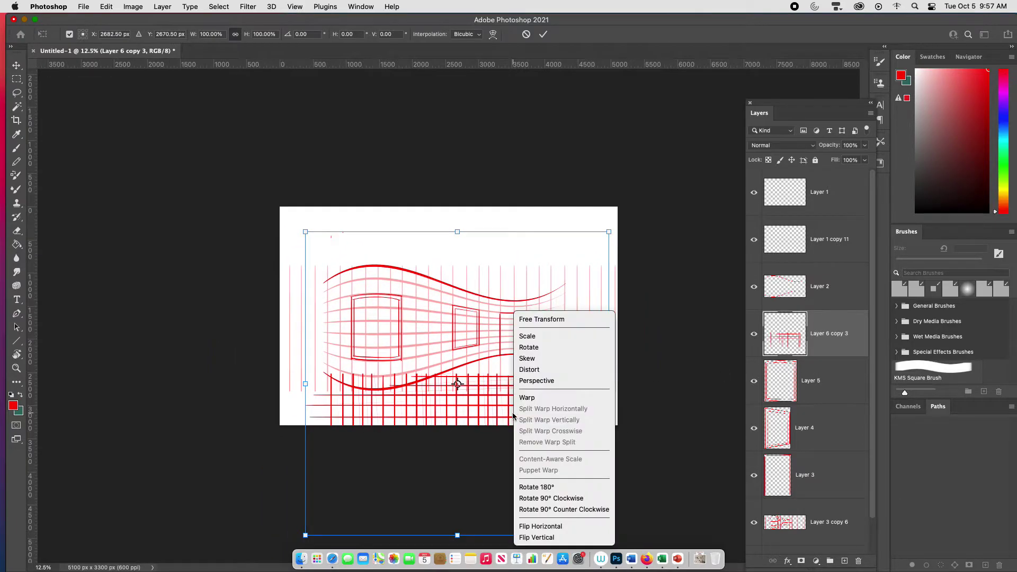
click(559, 381)
drag(609, 536, 1014, 536)
drag(594, 287, 590, 347)
key(super+minus)
key(super+minus)
key(super+minus)
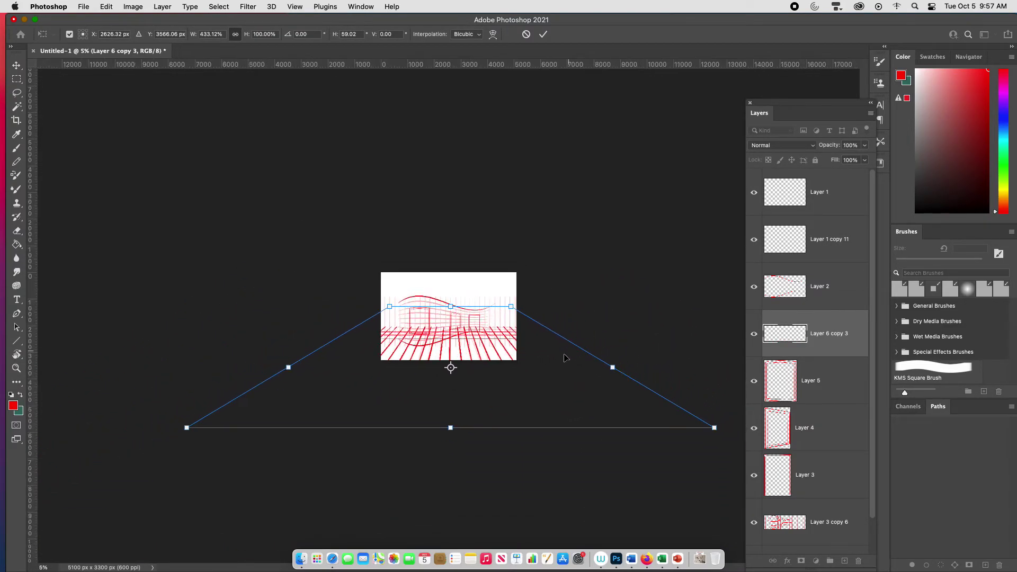
drag(715, 427, 857, 294)
drag(514, 364, 512, 374)
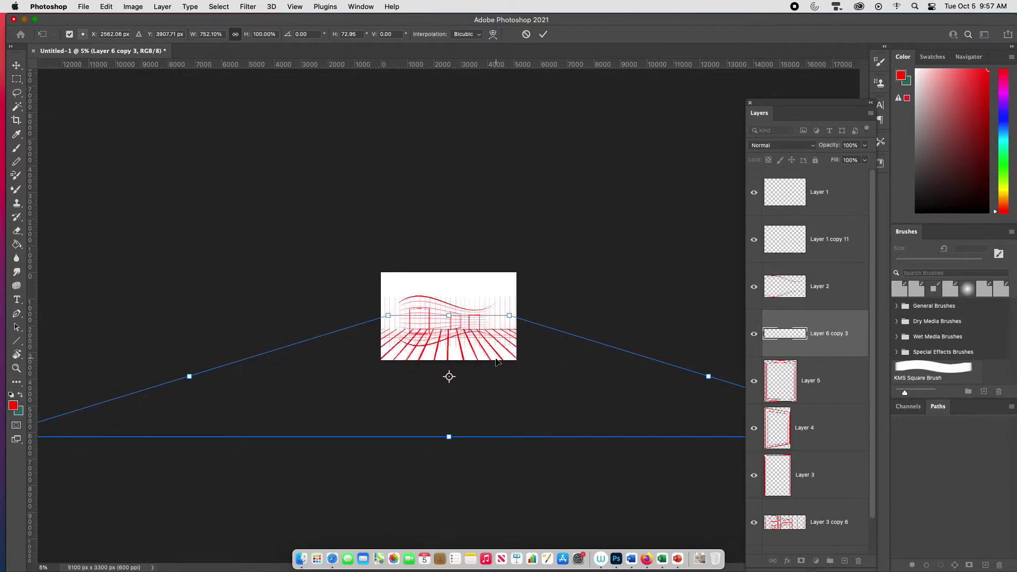
key(Return)
Set the floor grid layer's opacity to 40%
key(m)
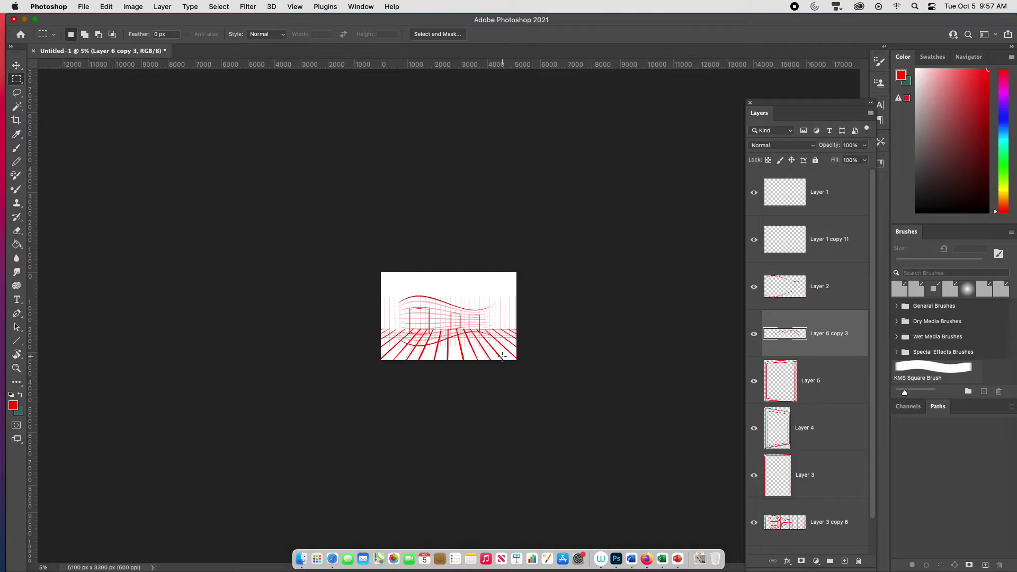
key(v)
key(4)
key(super+equal)
key(super+equal)
key(super+equal)
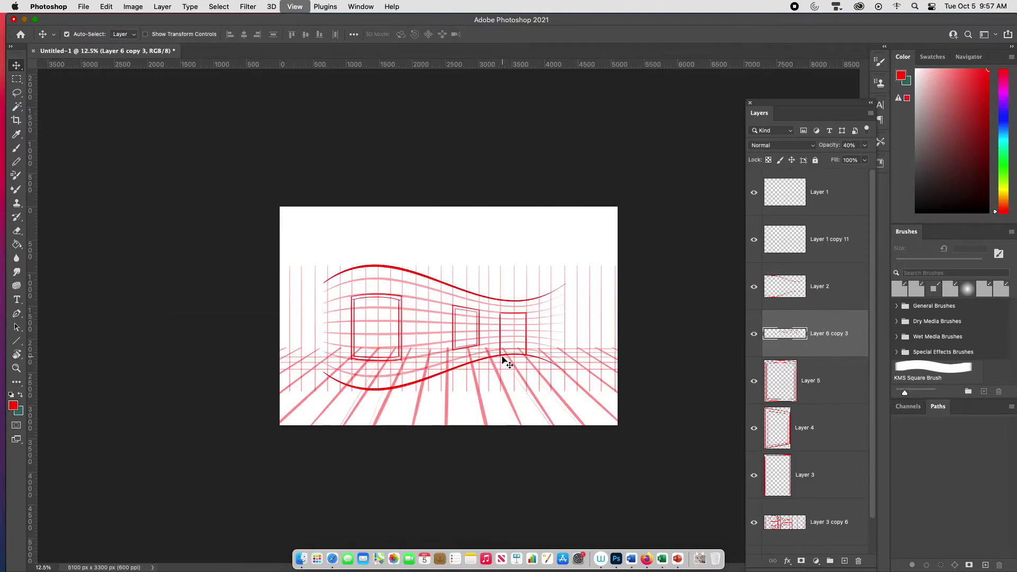
key(super+equal)
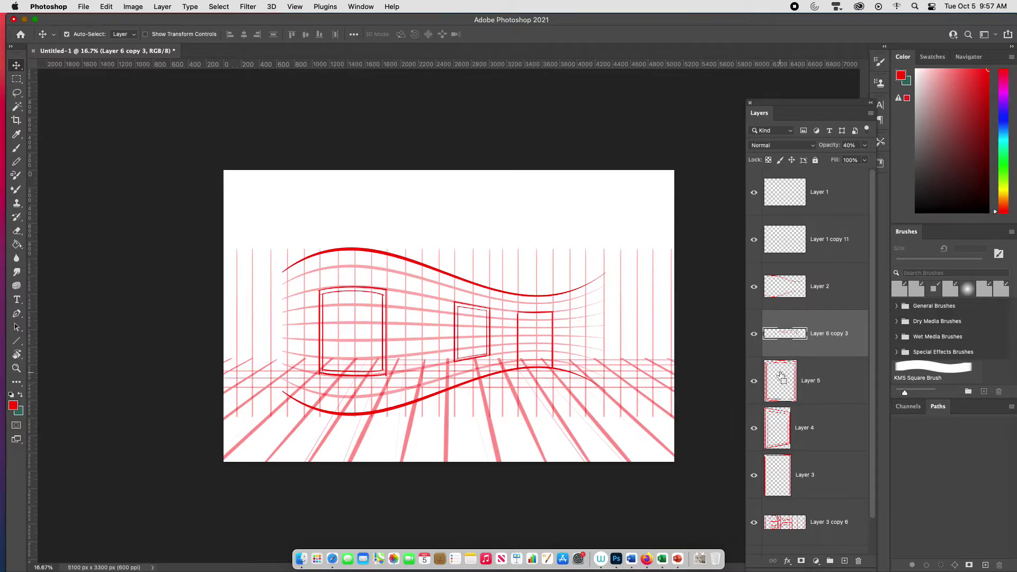
Add a layer above Layer 6 copy 3 and draw a small cabinet with a lamp on it beside the neck box
key(super+shift+alt+n)
key(b)
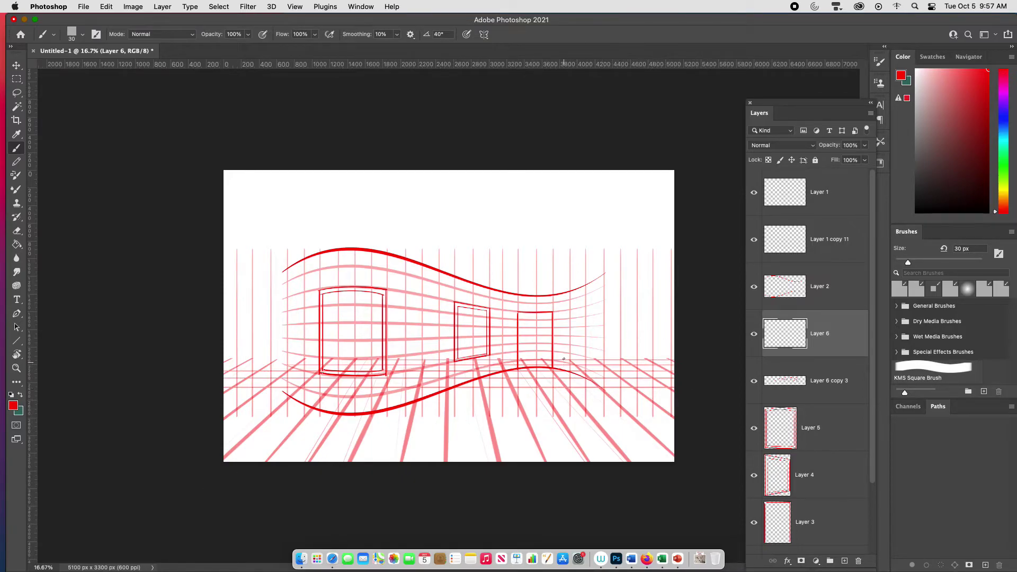
mouse_move(557, 378)
mouse_down()
mouse_move(567, 386)
mouse_move(561, 350)
mouse_move(567, 387)
mouse_move(586, 388)
mouse_move(585, 357)
mouse_move(564, 329)
mouse_move(574, 325)
mouse_move(579, 354)
mouse_up()
key(super+z)
key(super+z)
key(super+z)
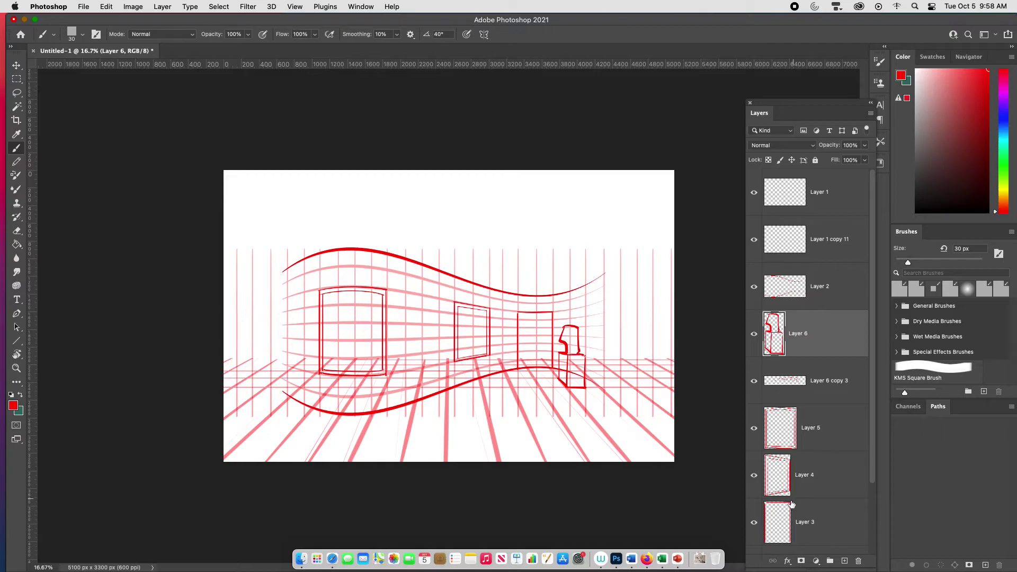
Hide the floor grid layer, Layer 6 copy 3
key(super+equal)
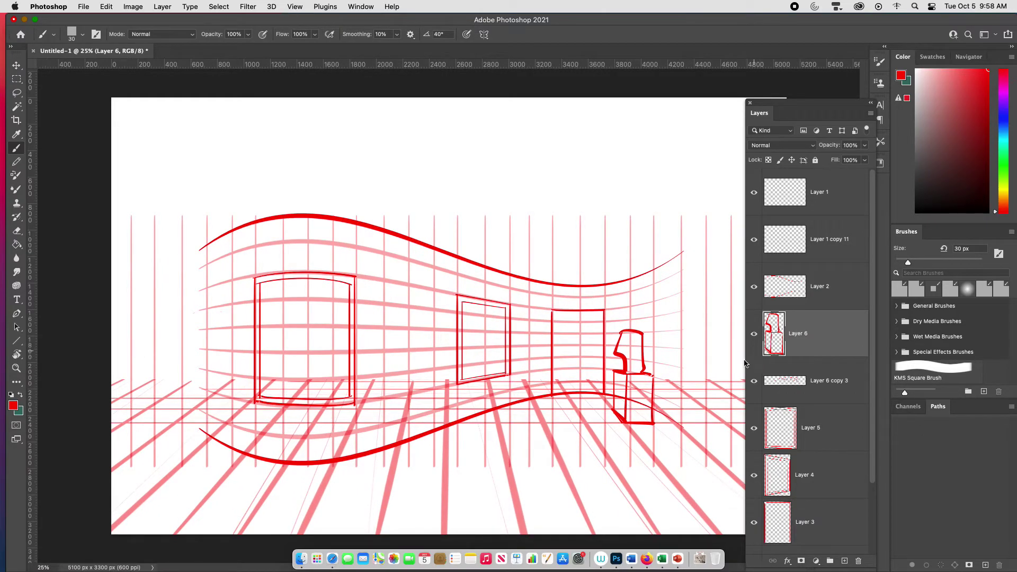
key(super+minus)
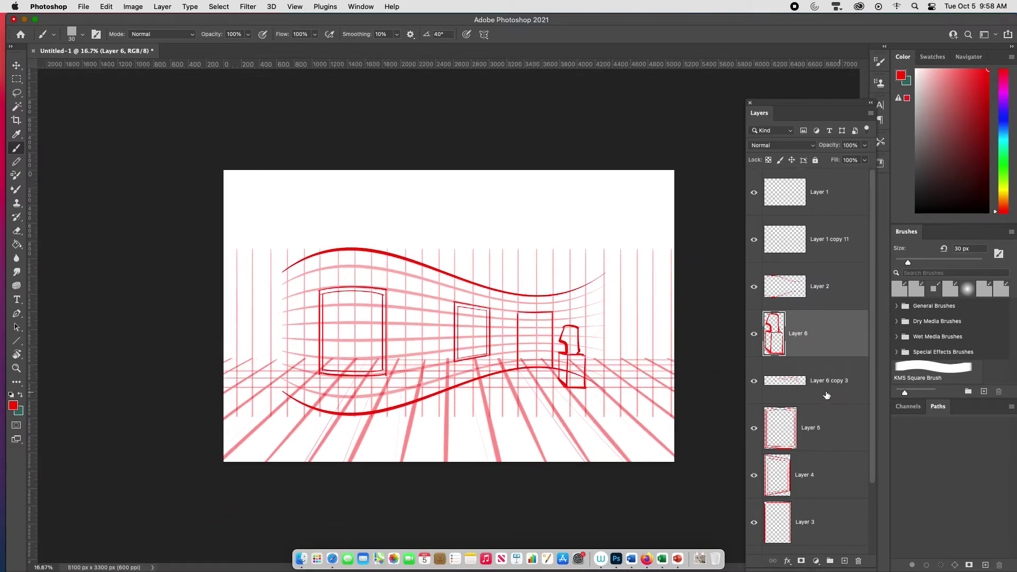
click(754, 382)
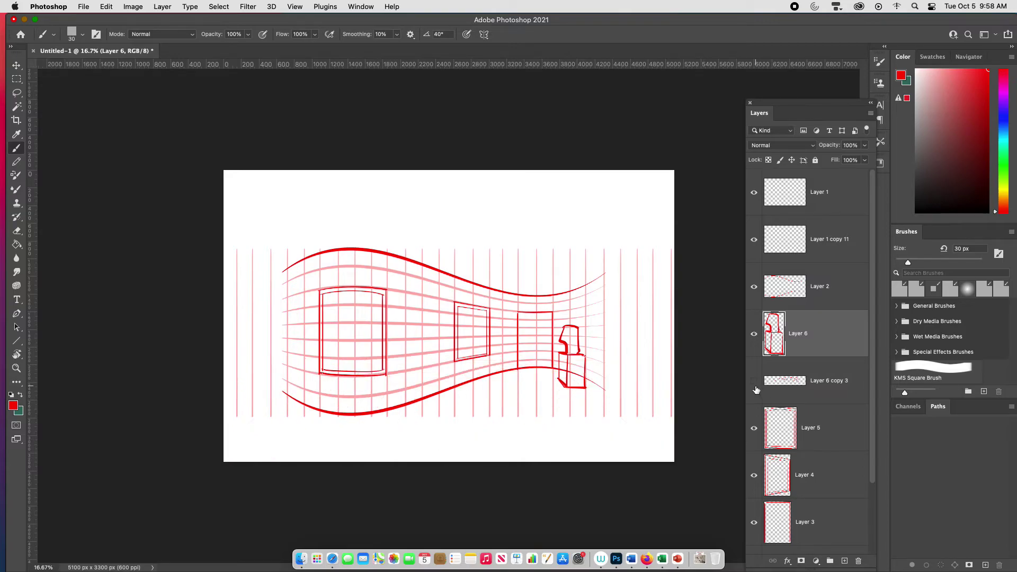